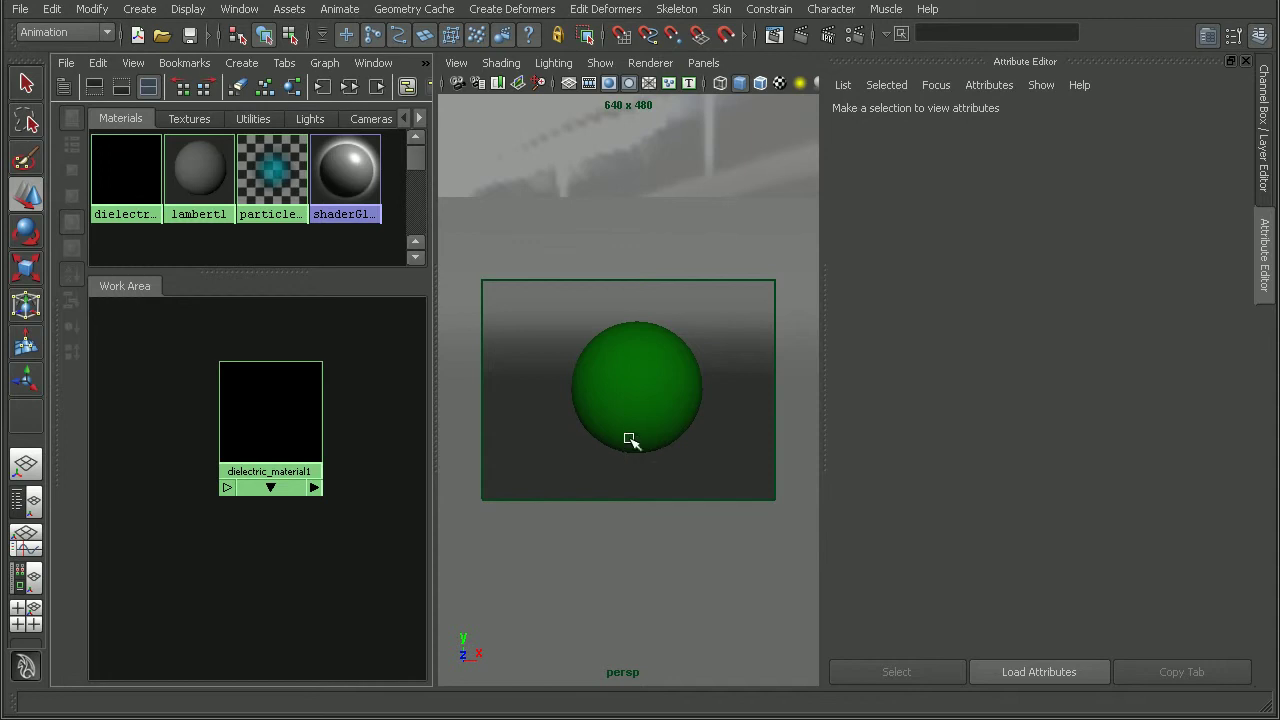
- Render the glass sphere with mental ray and close the Render View once it finishes
{"action": "left_click", "coordinate": [806, 34]}
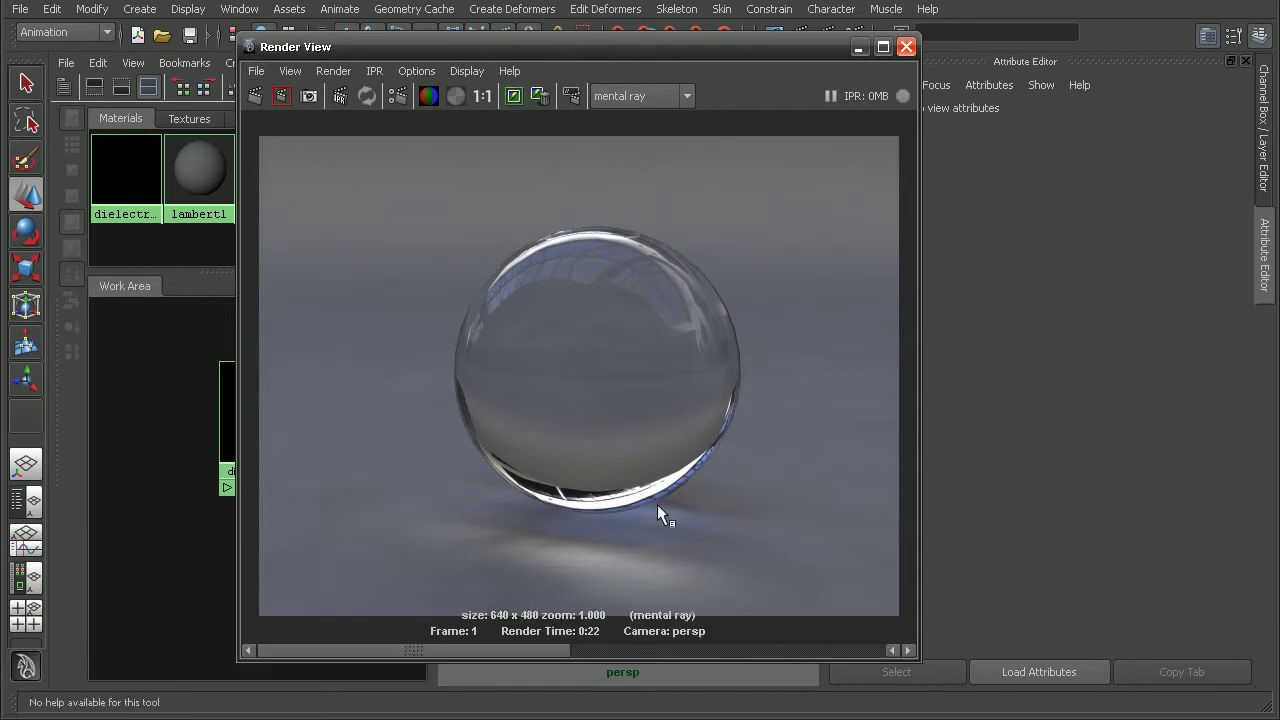
{"action": "left_click", "coordinate": [906, 47]}
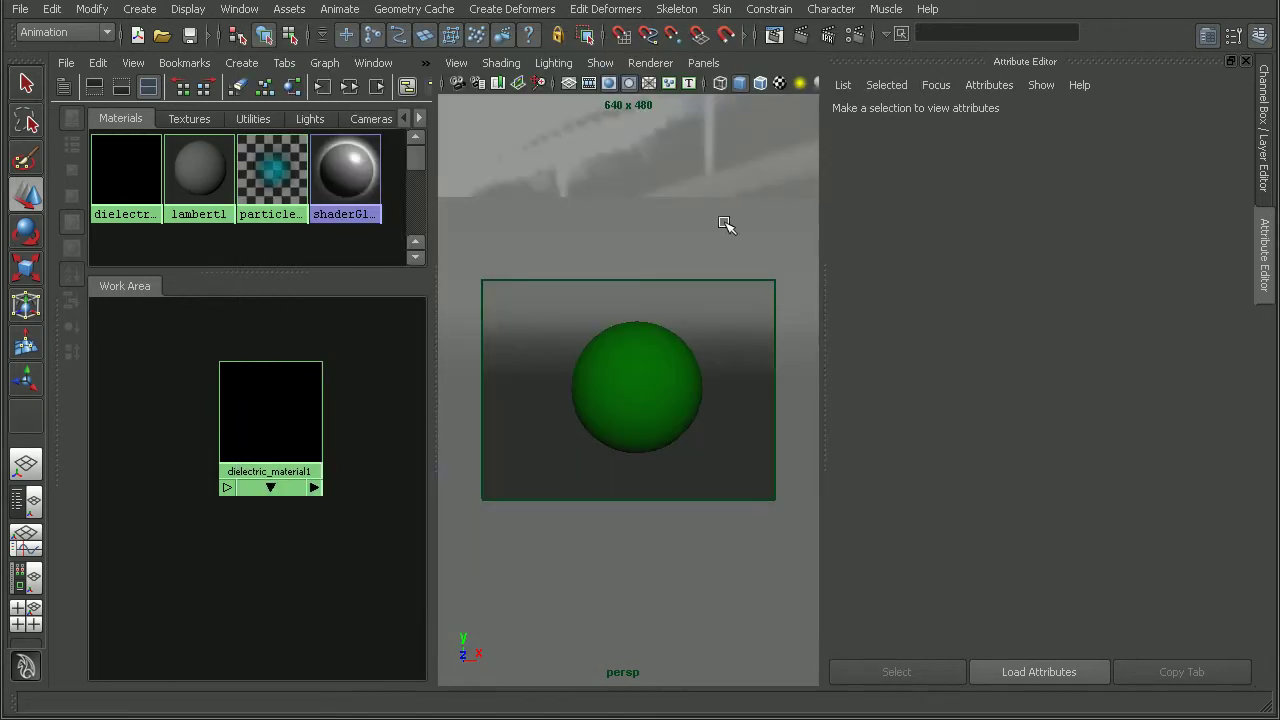
- Create layeredShader1 beside dielectric_material1 and try dragging the dielectric into its layers
{"action": "left_click", "coordinate": [241, 63]}
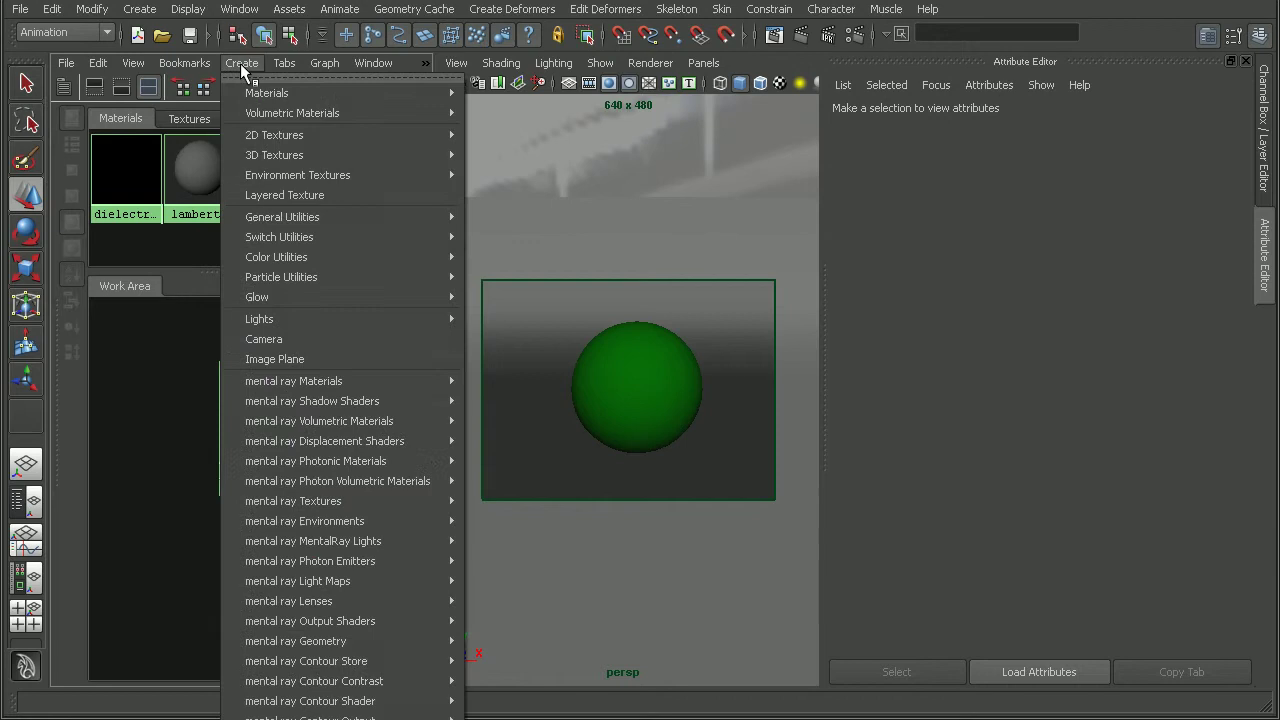
{"action": "mouse_move", "coordinate": [262, 92]}
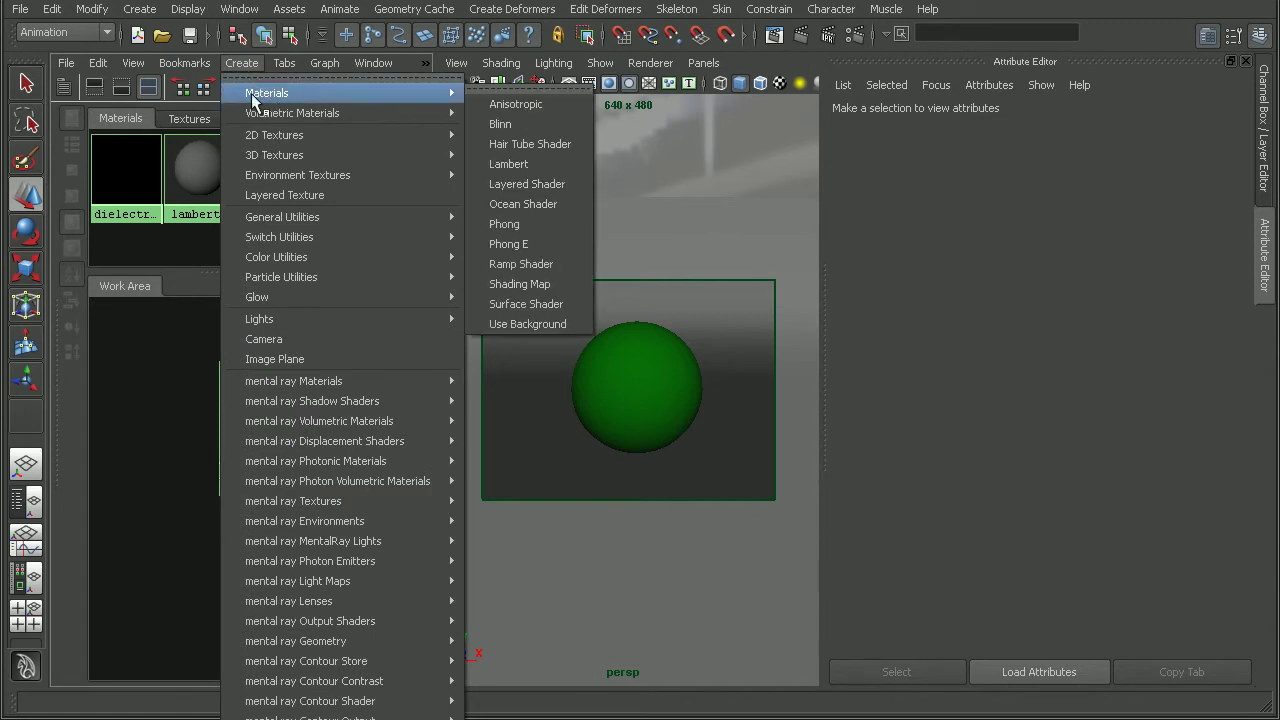
{"action": "left_click", "coordinate": [505, 184]}
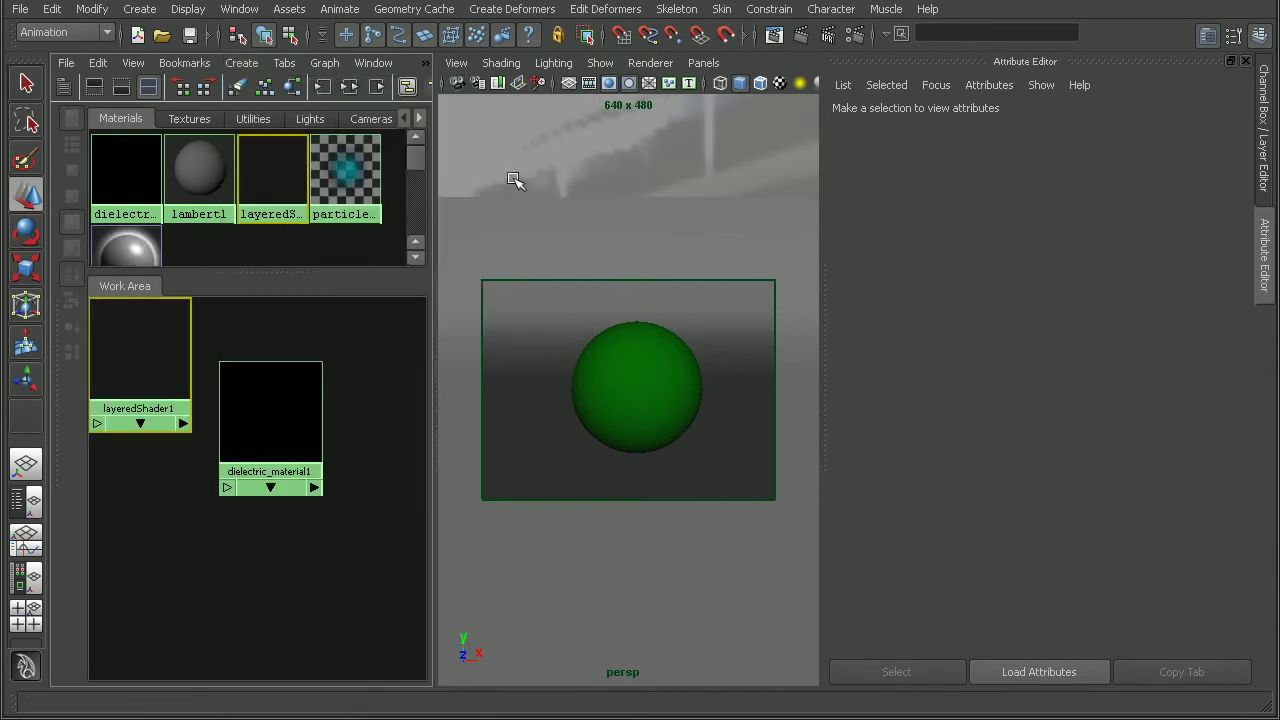
{"action": "left_click_drag", "start_coordinate": [162, 352], "coordinate": [339, 522]}
{"action": "scroll", "coordinate": [226, 460], "scroll_direction": "down", "scroll_amount": 4}
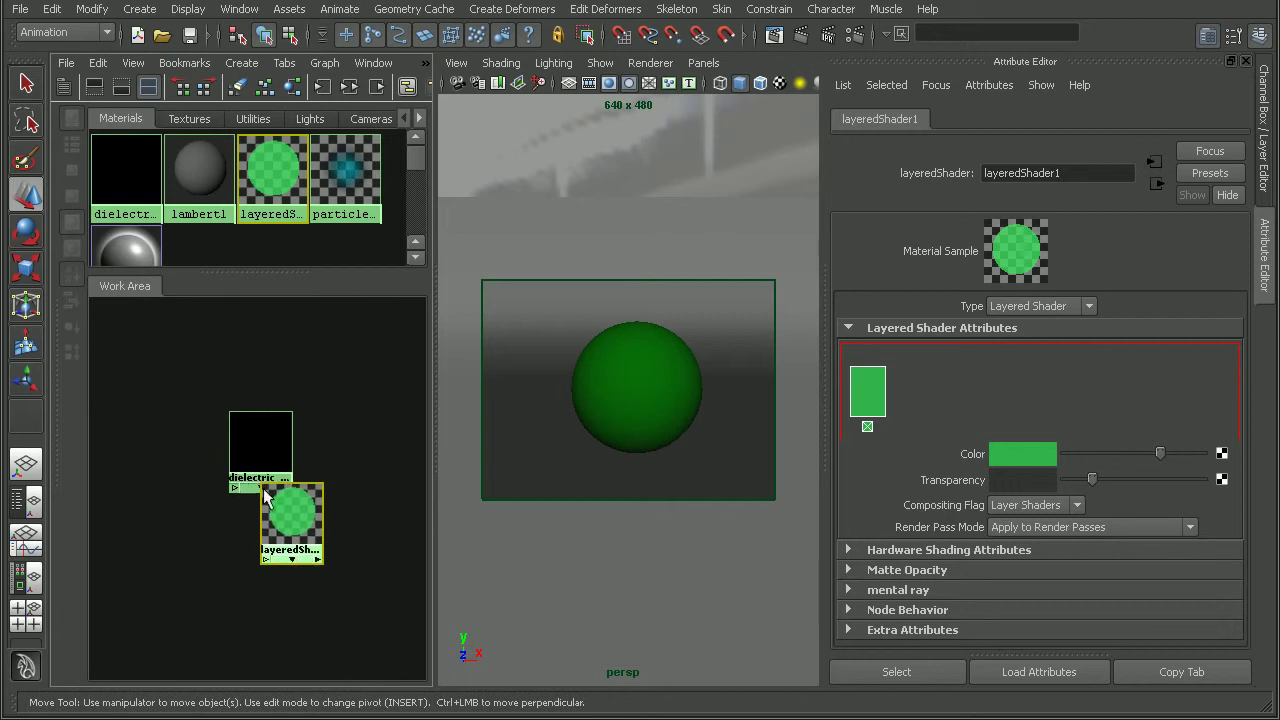
{"action": "left_click_drag", "start_coordinate": [226, 460], "coordinate": [318, 405]}
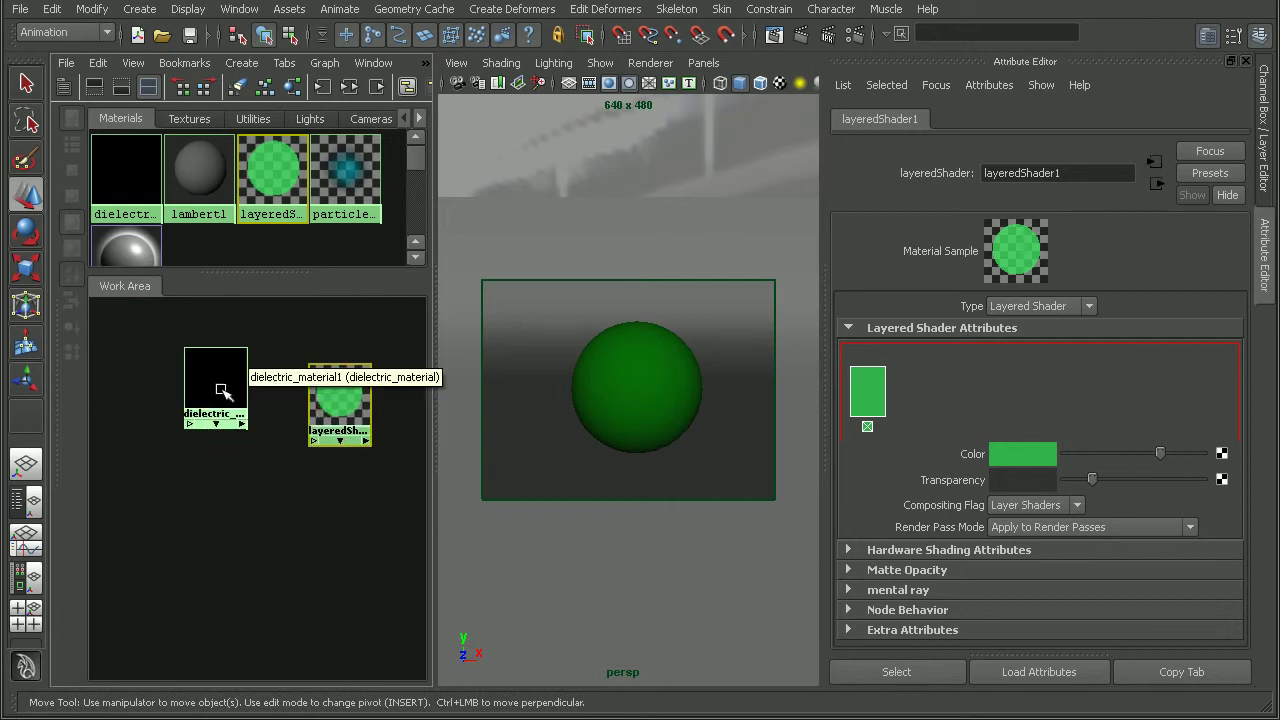
{"action": "middle_click_drag", "start_coordinate": [228, 397], "coordinate": [901, 405]}
{"action": "middle_click_drag", "start_coordinate": [212, 405], "coordinate": [943, 400]}
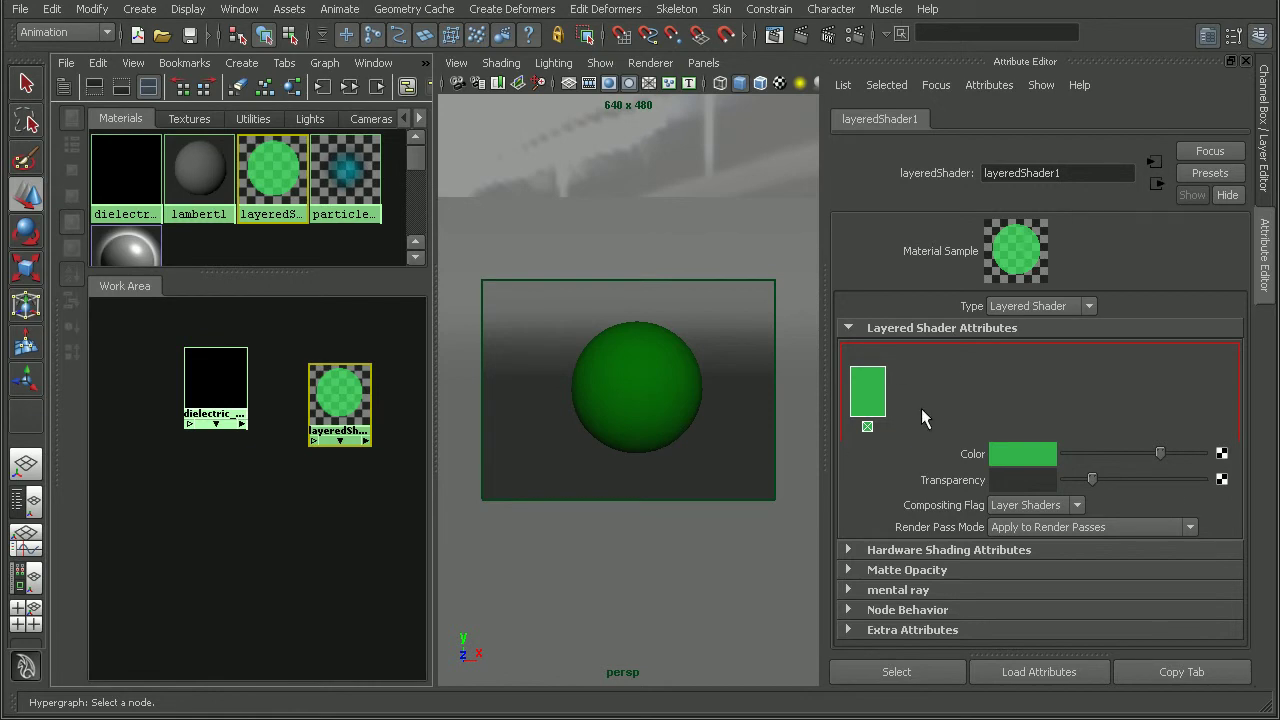
- Create surfaceShader2, place it under dielectric_material1, and drop the dielectric onto it
{"action": "left_click", "coordinate": [241, 62]}
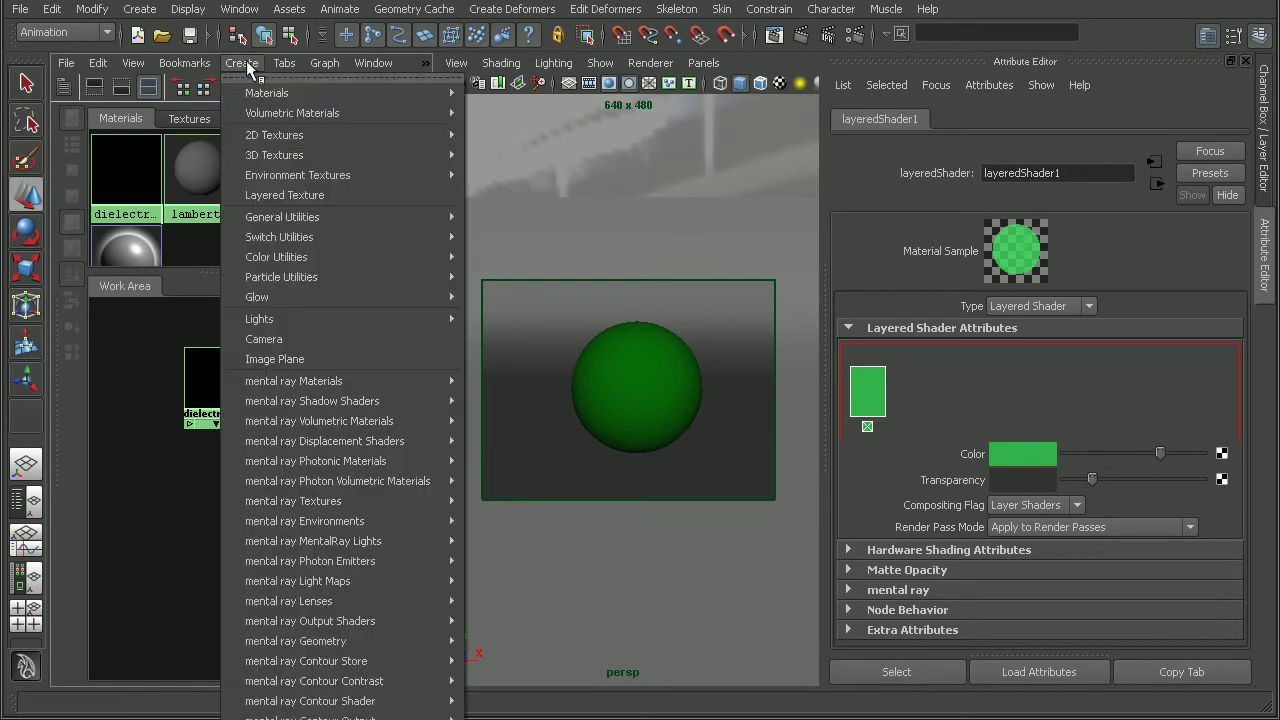
{"action": "mouse_move", "coordinate": [261, 93]}
{"action": "left_click", "coordinate": [520, 298]}
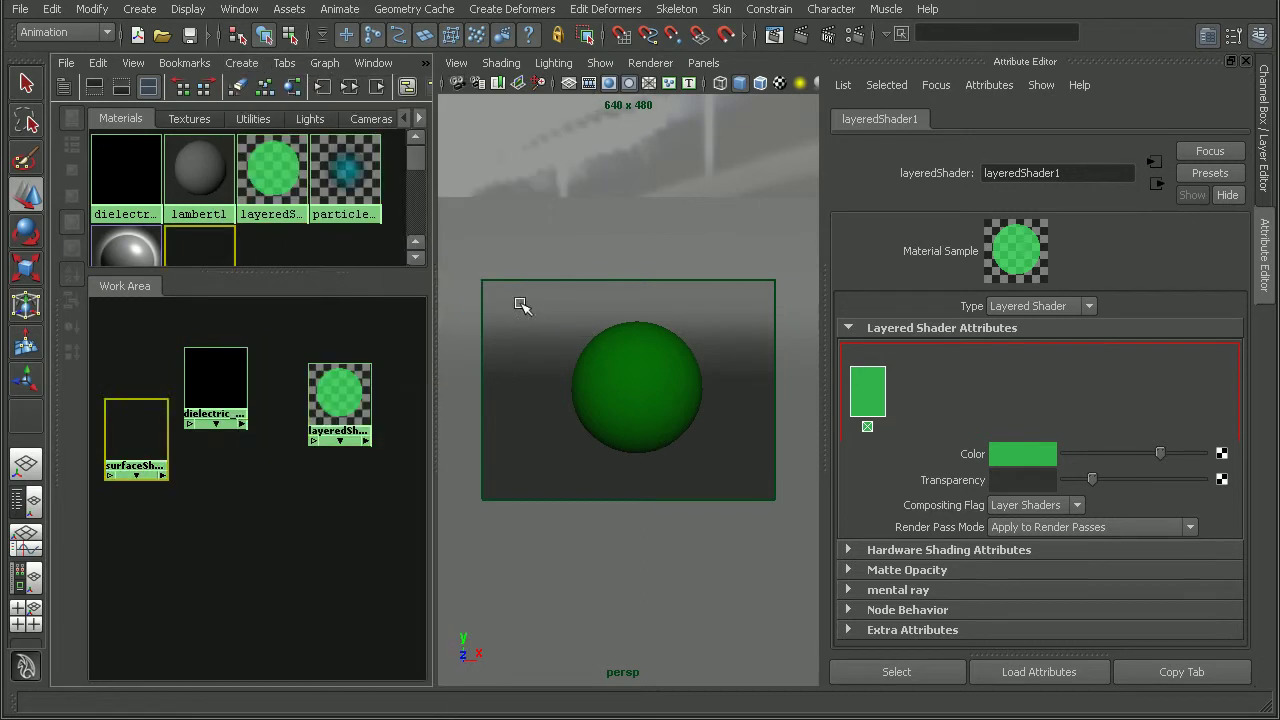
{"action": "left_click_drag", "start_coordinate": [108, 445], "coordinate": [252, 497]}
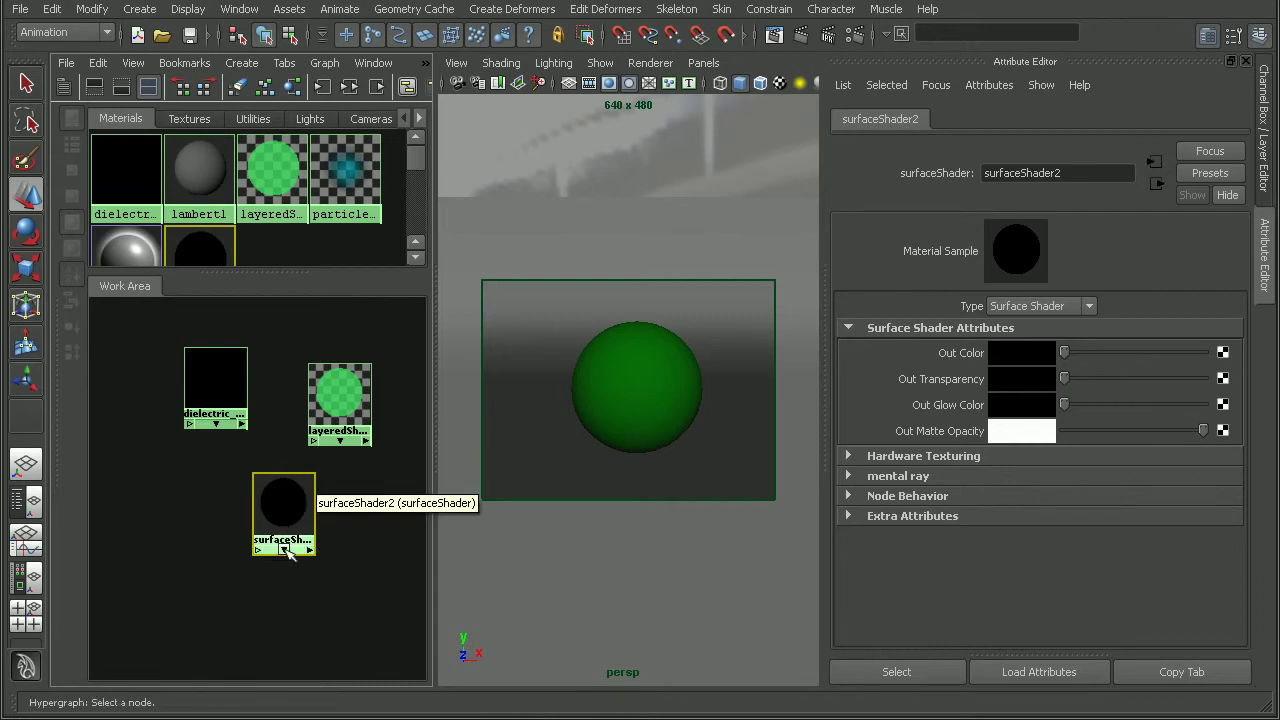
{"action": "left_click_drag", "start_coordinate": [316, 553], "coordinate": [255, 544]}
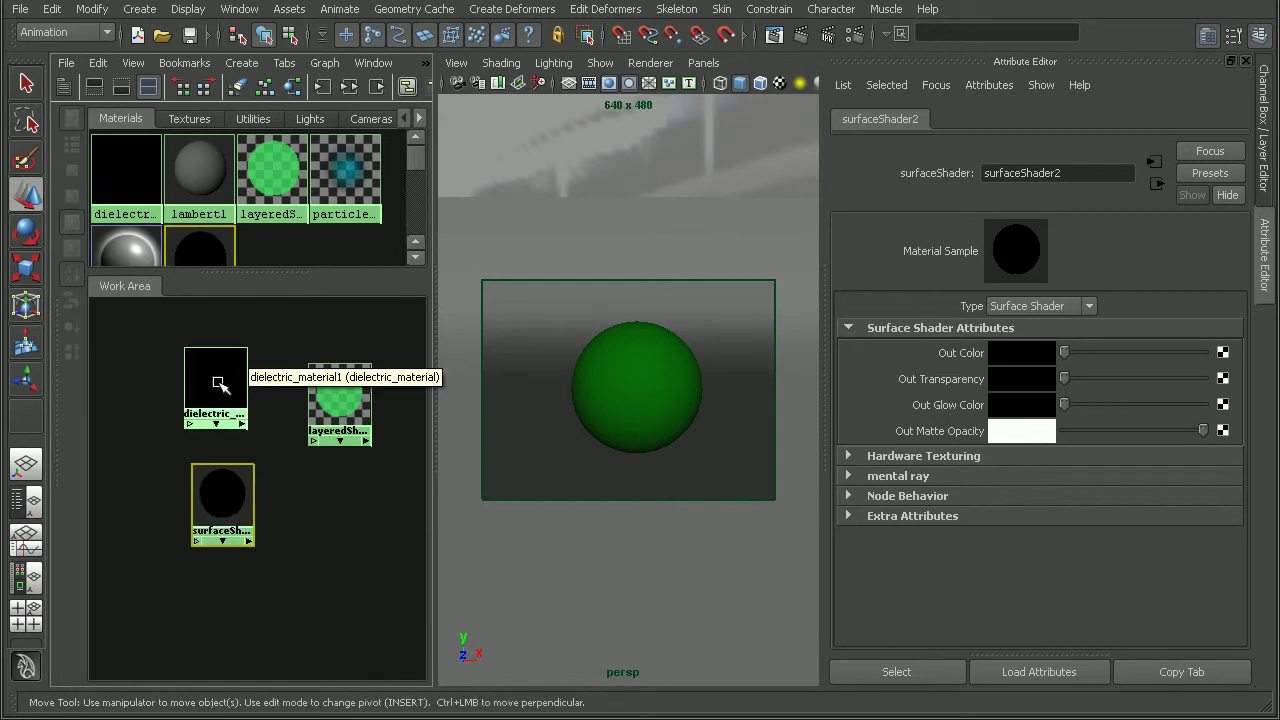
{"action": "middle_click_drag", "start_coordinate": [219, 383], "coordinate": [231, 441]}
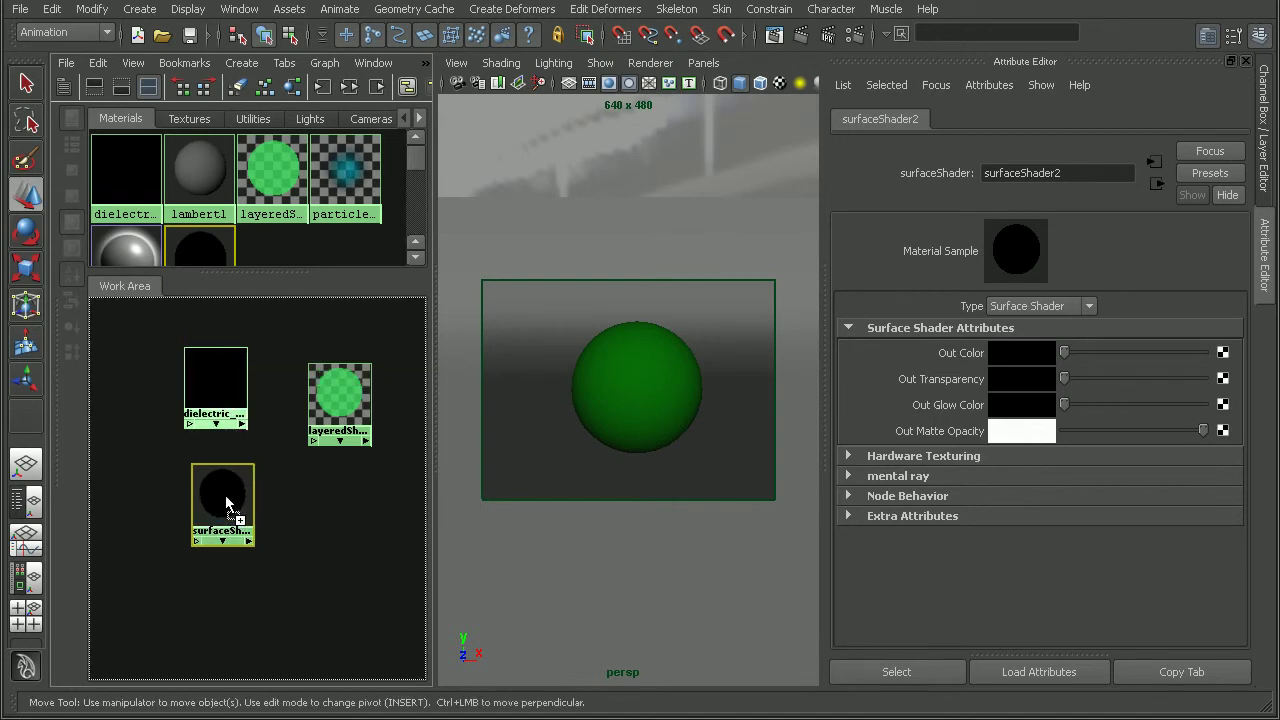
{"action": "middle_click_drag", "start_coordinate": [225, 495], "coordinate": [225, 495]}
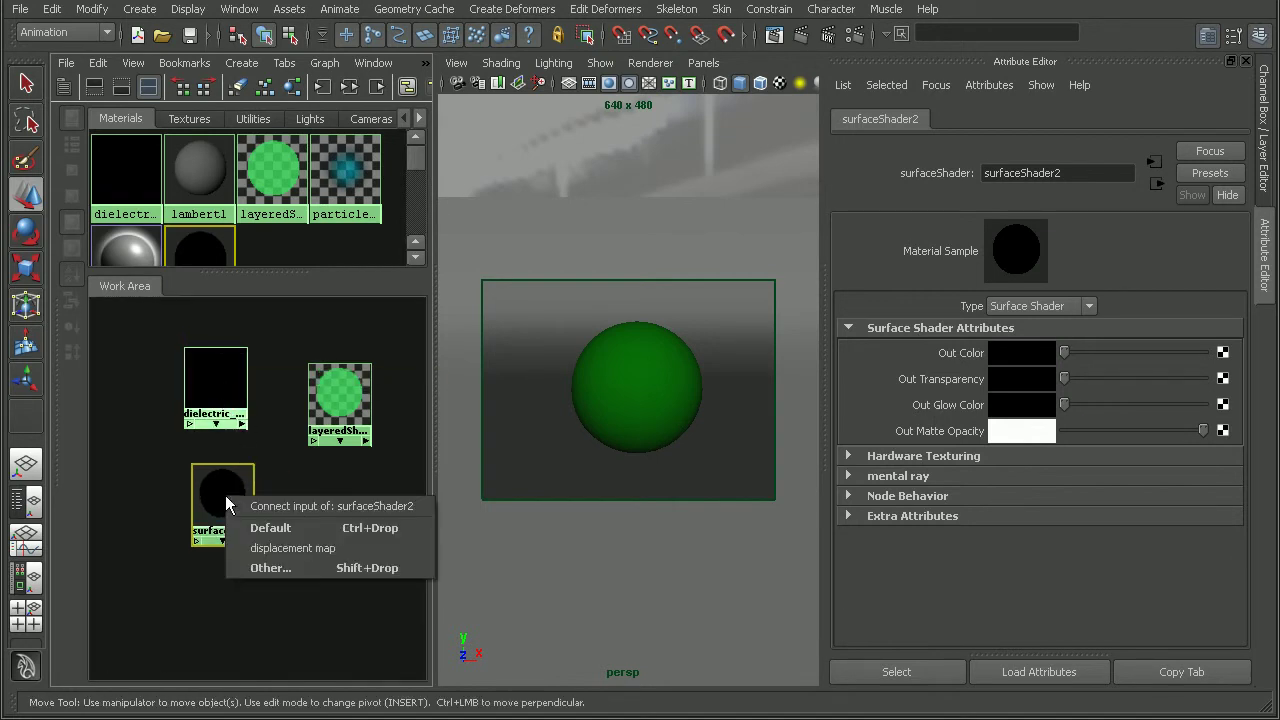
- Connect dielectric_material1's outValue to surfaceShader2's outColor and shift the surface shader right
{"action": "left_click", "coordinate": [259, 568]}
{"action": "left_click", "coordinate": [463, 366]}
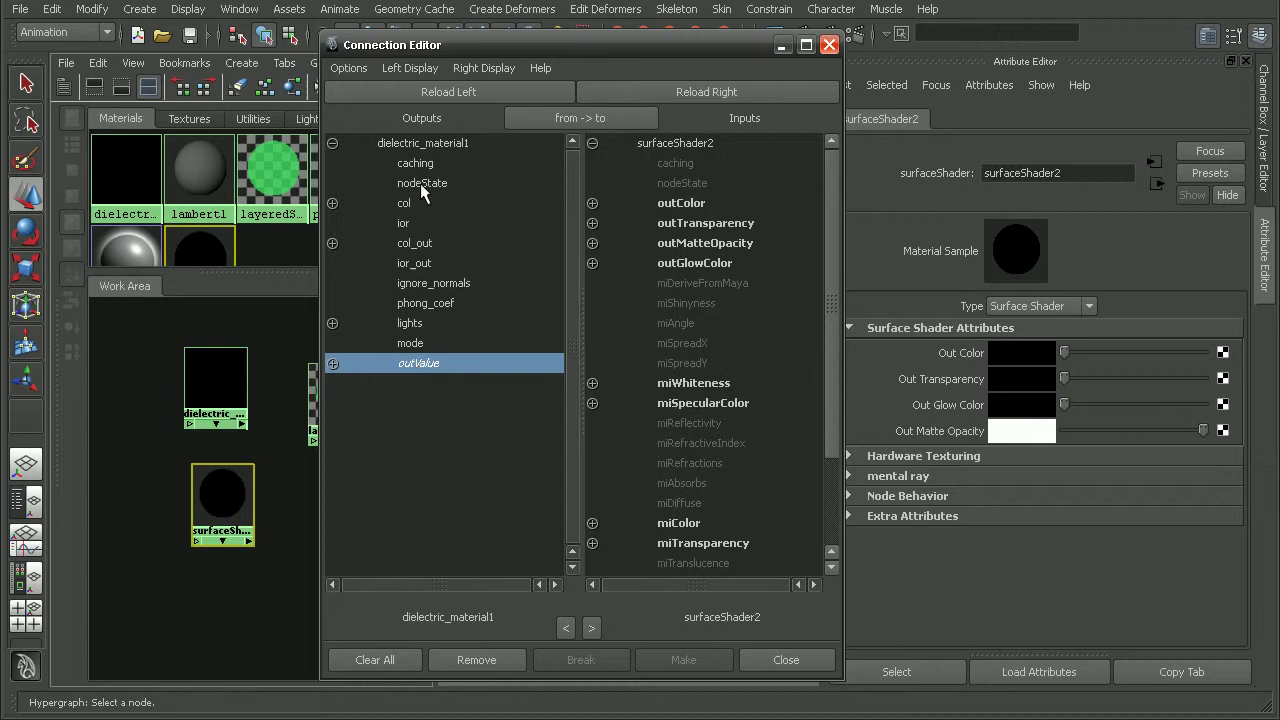
{"action": "left_click", "coordinate": [680, 203]}
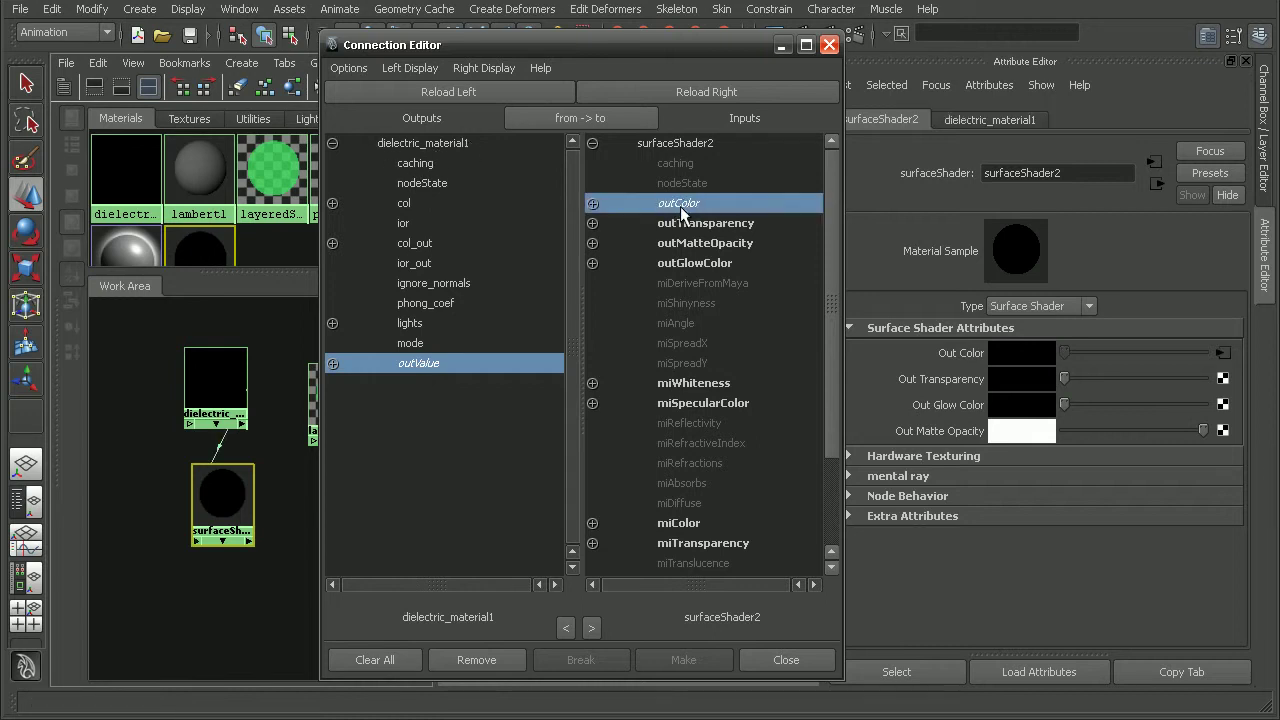
{"action": "left_click", "coordinate": [780, 661]}
{"action": "left_click_drag", "start_coordinate": [240, 505], "coordinate": [335, 512]}
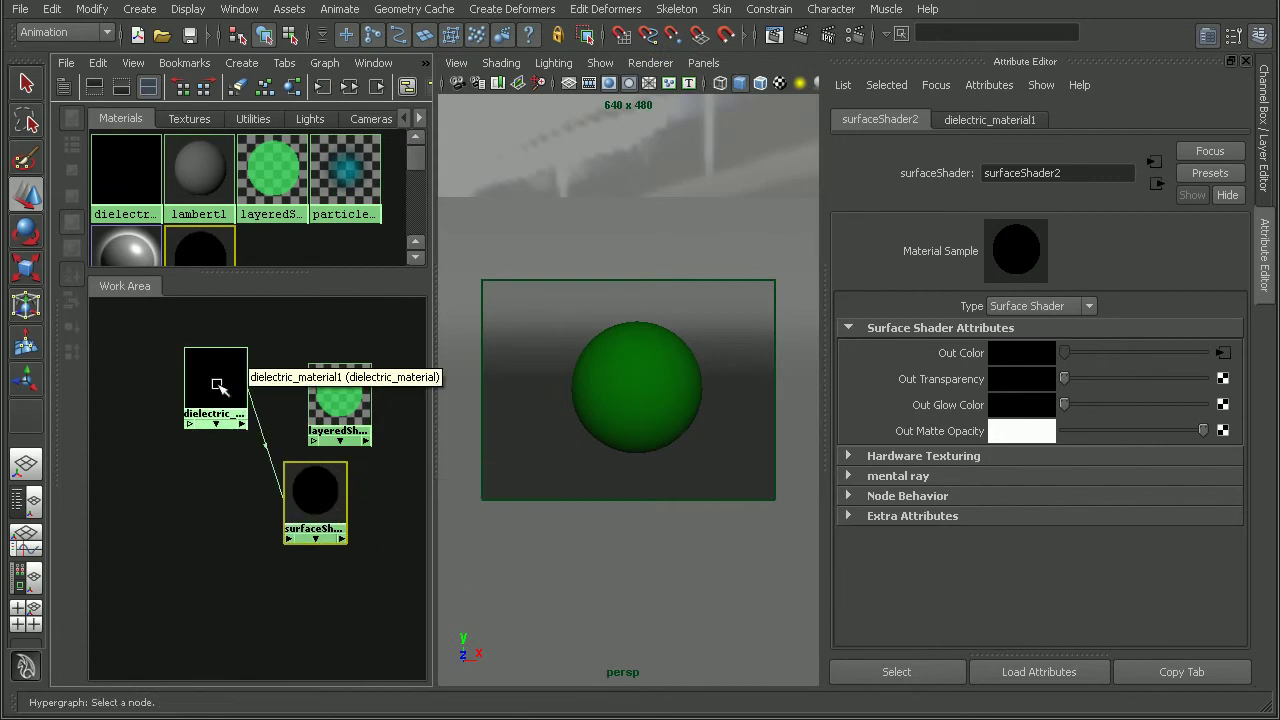
- Line up the dielectric and surfaceShader2 nodes side by side in the work area
{"action": "middle_click_drag", "start_coordinate": [212, 380], "coordinate": [971, 352]}
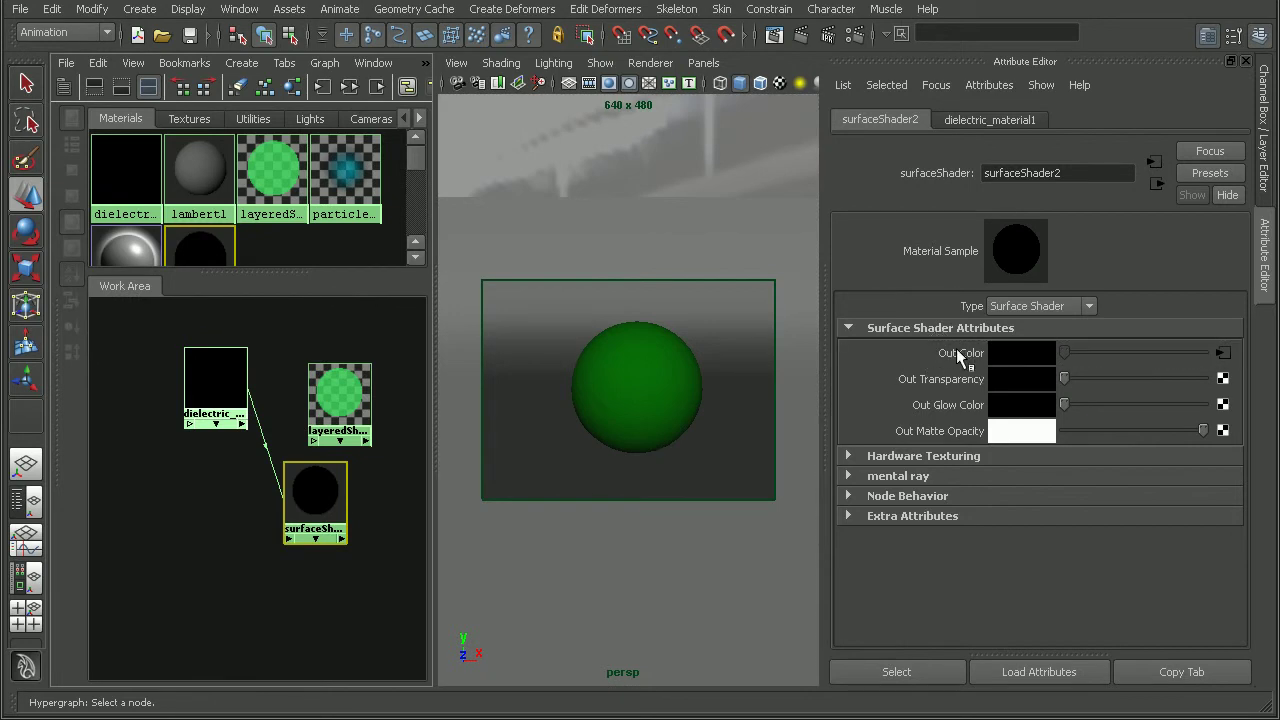
{"action": "left_click_drag", "start_coordinate": [215, 397], "coordinate": [153, 384]}
{"action": "left_click_drag", "start_coordinate": [320, 493], "coordinate": [236, 435]}
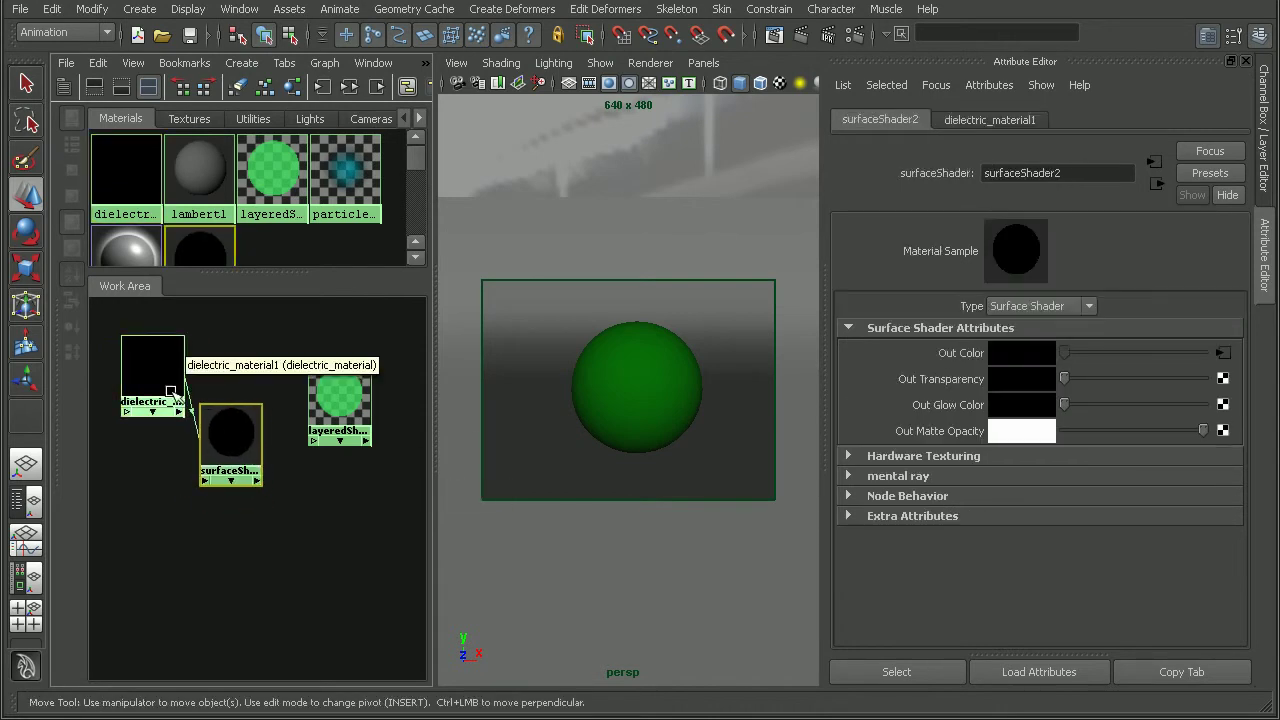
{"action": "left_click_drag", "start_coordinate": [150, 393], "coordinate": [136, 406]}
{"action": "left_click_drag", "start_coordinate": [230, 437], "coordinate": [232, 415]}
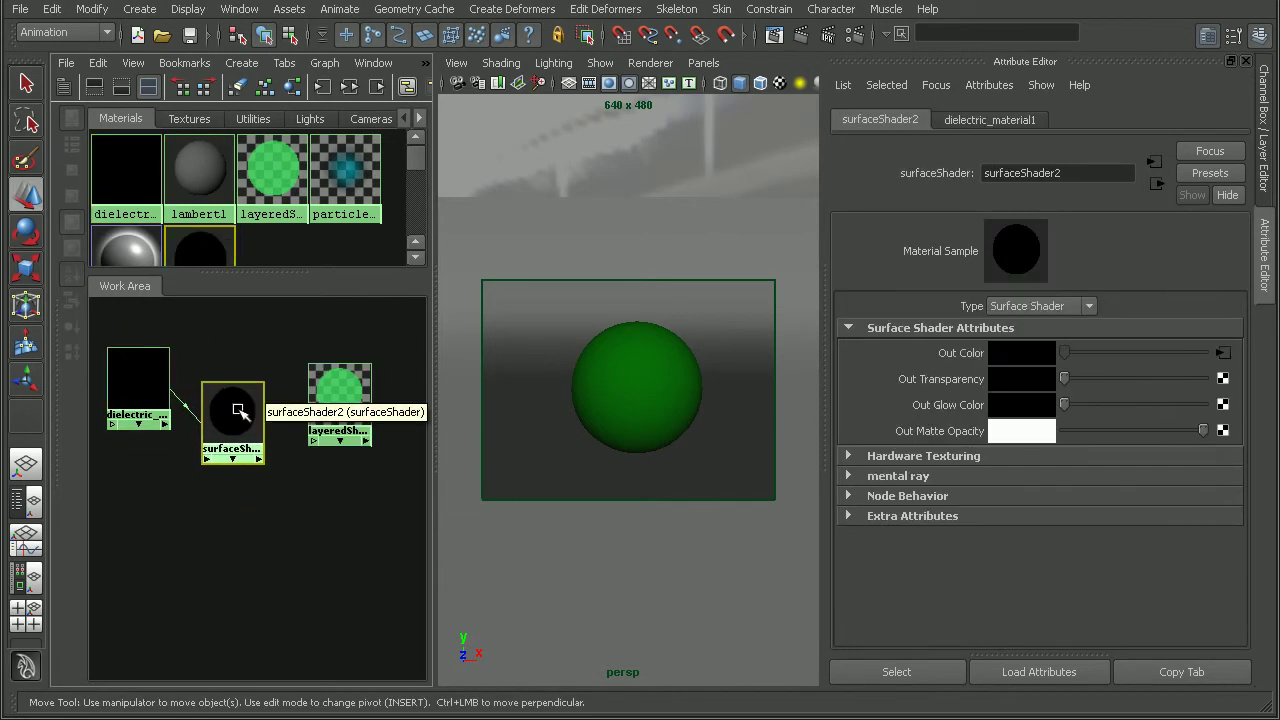
- Add surfaceShader2 as a layer of layeredShader1 and delete the green default layer
{"action": "left_click", "coordinate": [332, 393]}
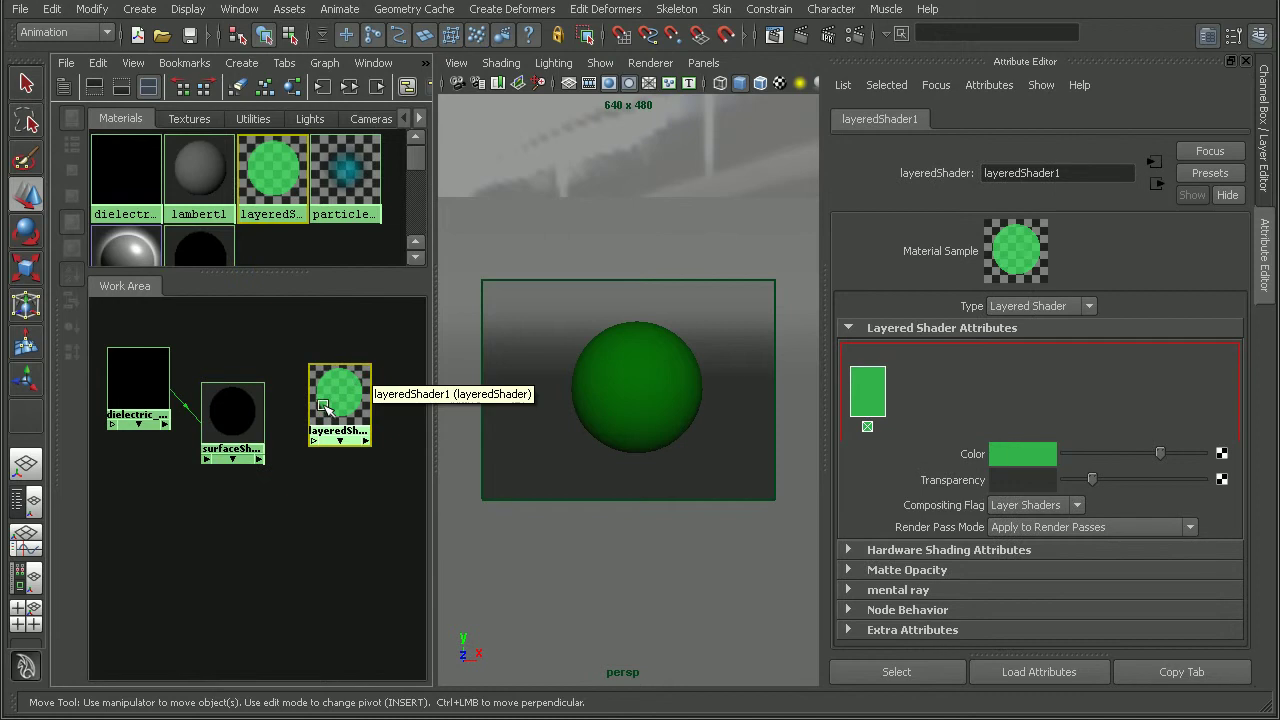
{"action": "middle_click_drag", "start_coordinate": [236, 432], "coordinate": [940, 370]}
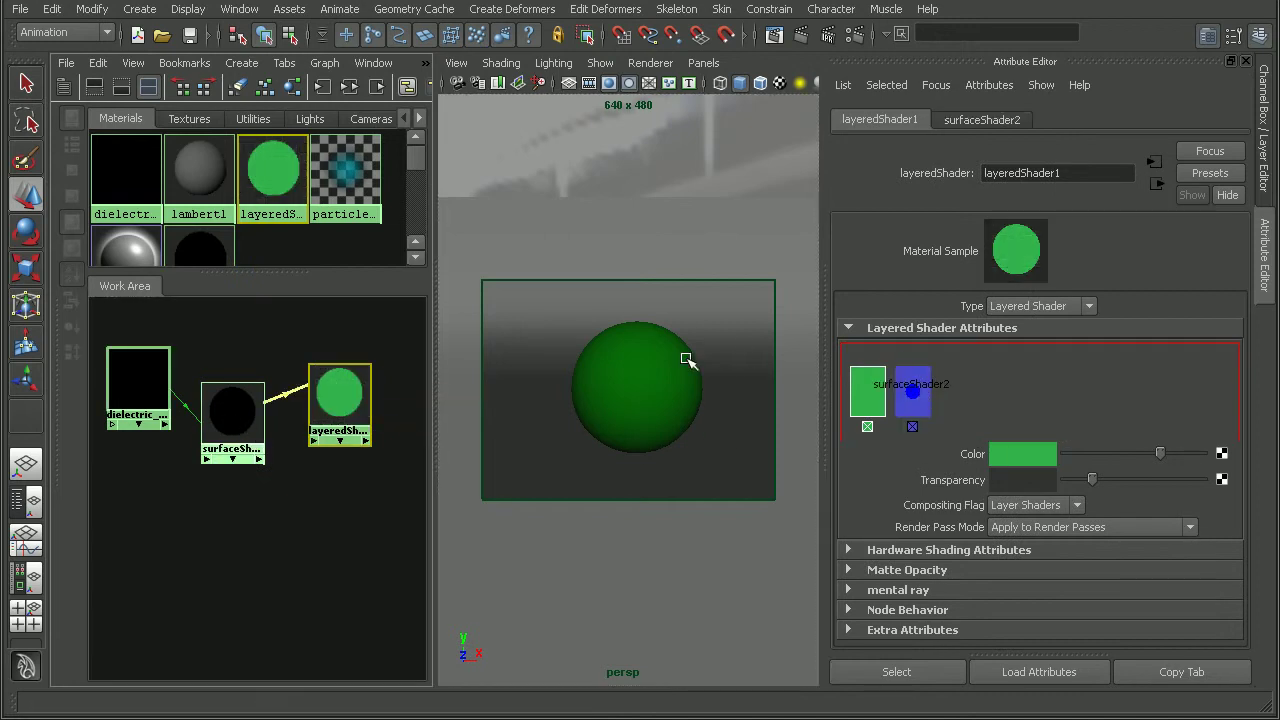
{"action": "left_click", "coordinate": [867, 427]}
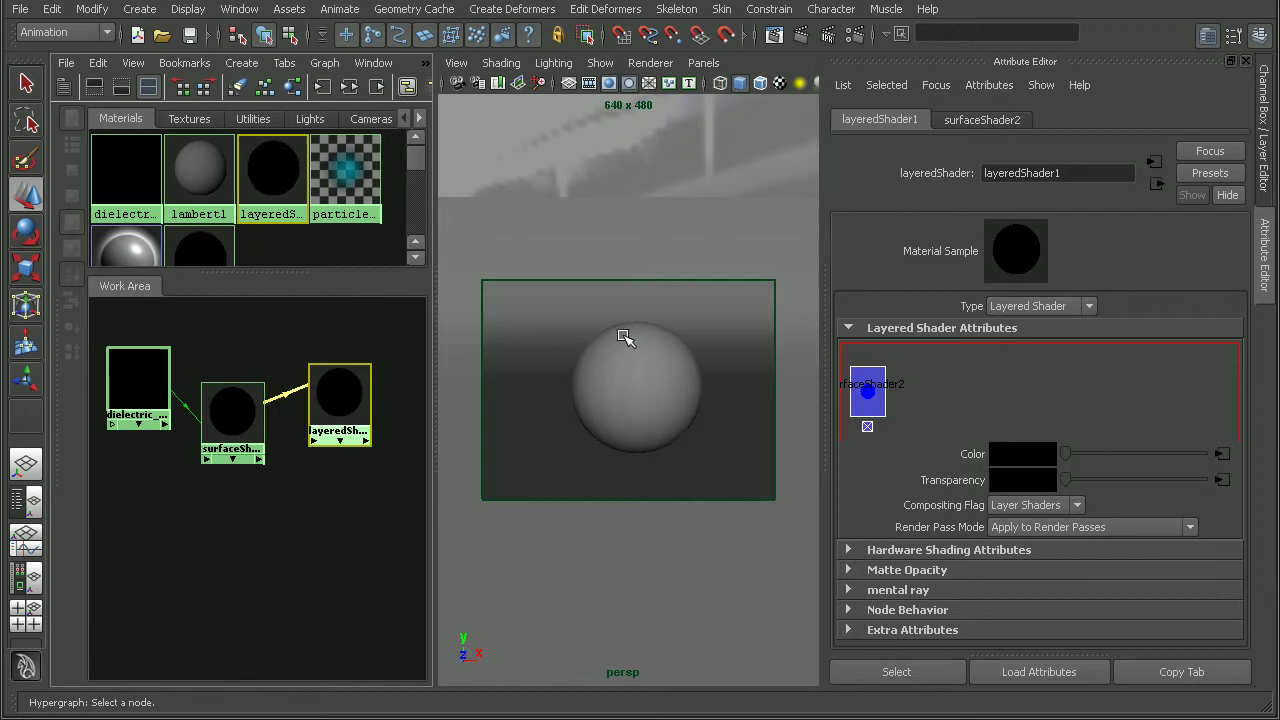
- Re-render the sphere through the layered shader, compare with the stored earlier render, then close
{"action": "left_click", "coordinate": [796, 36]}
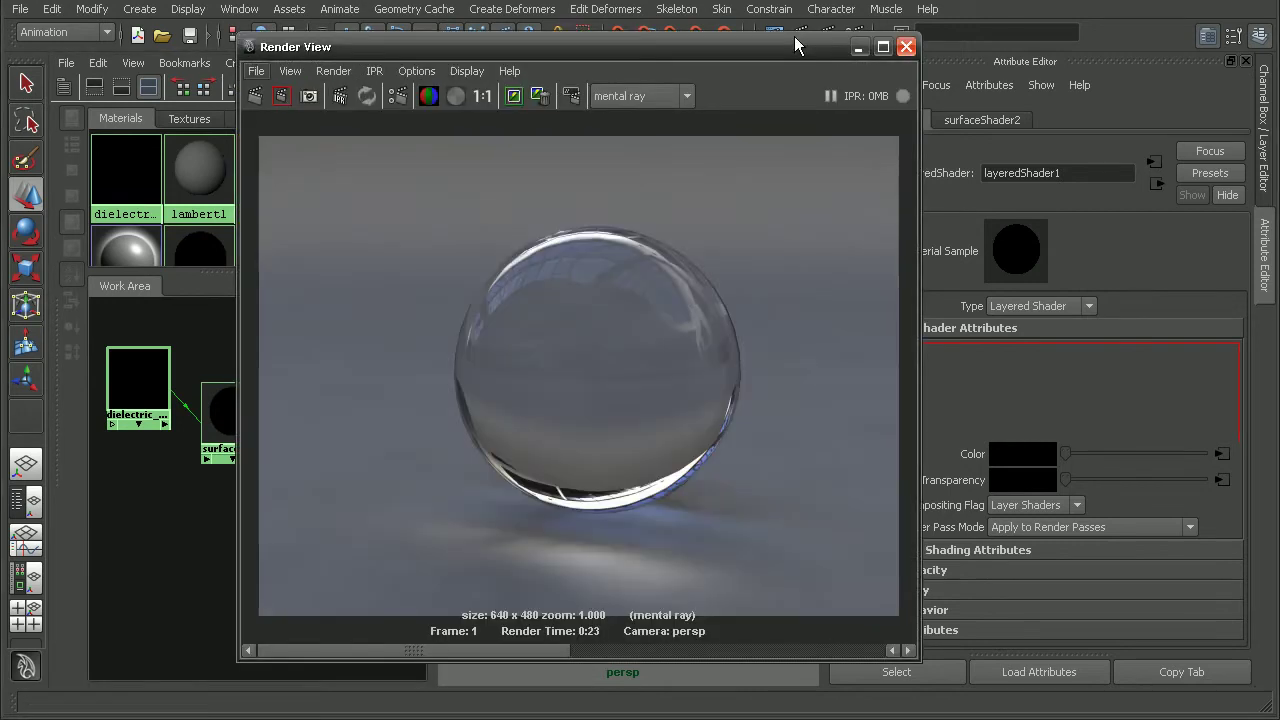
{"action": "left_click_drag", "start_coordinate": [446, 650], "coordinate": [717, 651]}
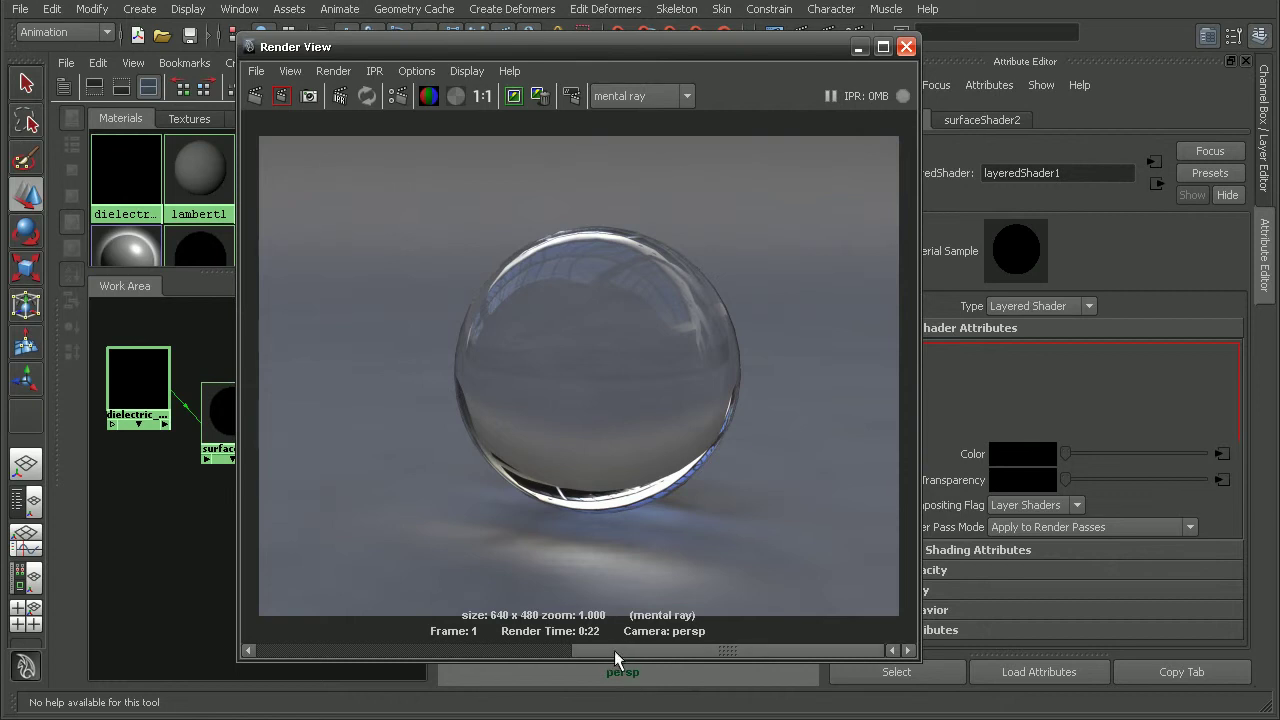
{"action": "left_click", "coordinate": [562, 650]}
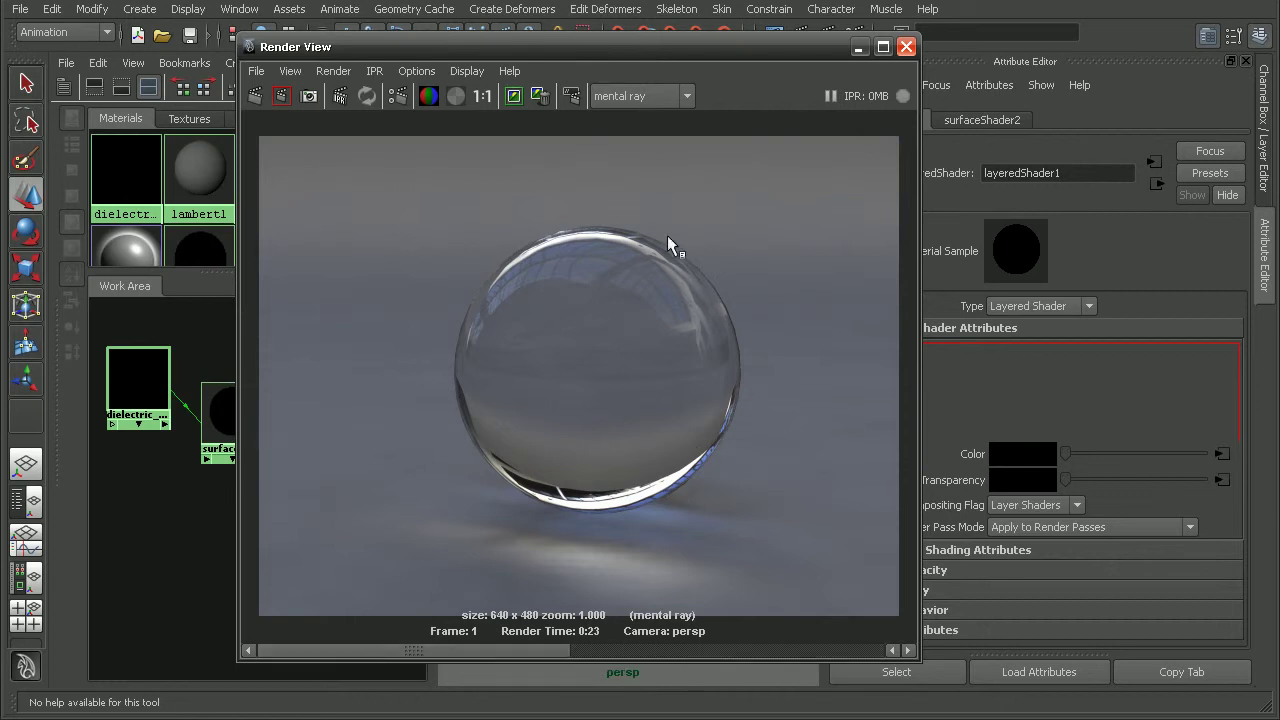
{"action": "left_click", "coordinate": [906, 47]}
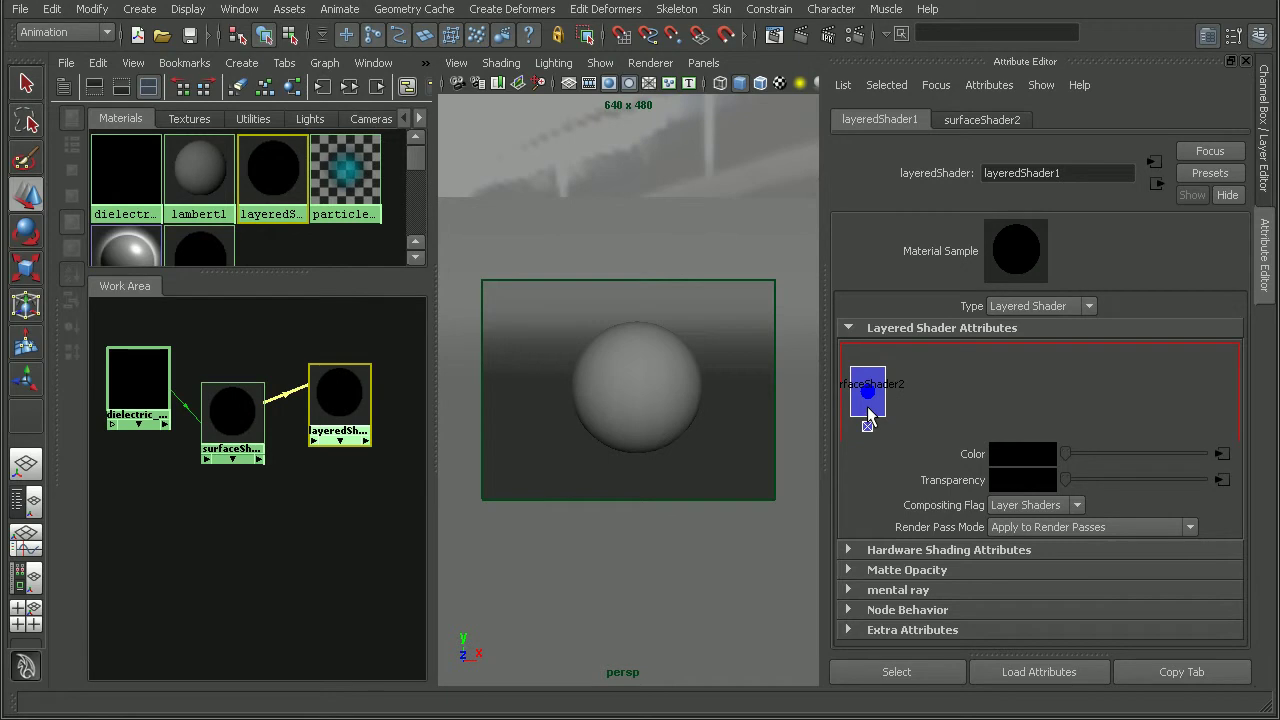
- Create a new lambert2 material and move it to the right
{"action": "left_click", "coordinate": [241, 62]}
{"action": "mouse_move", "coordinate": [267, 92]}
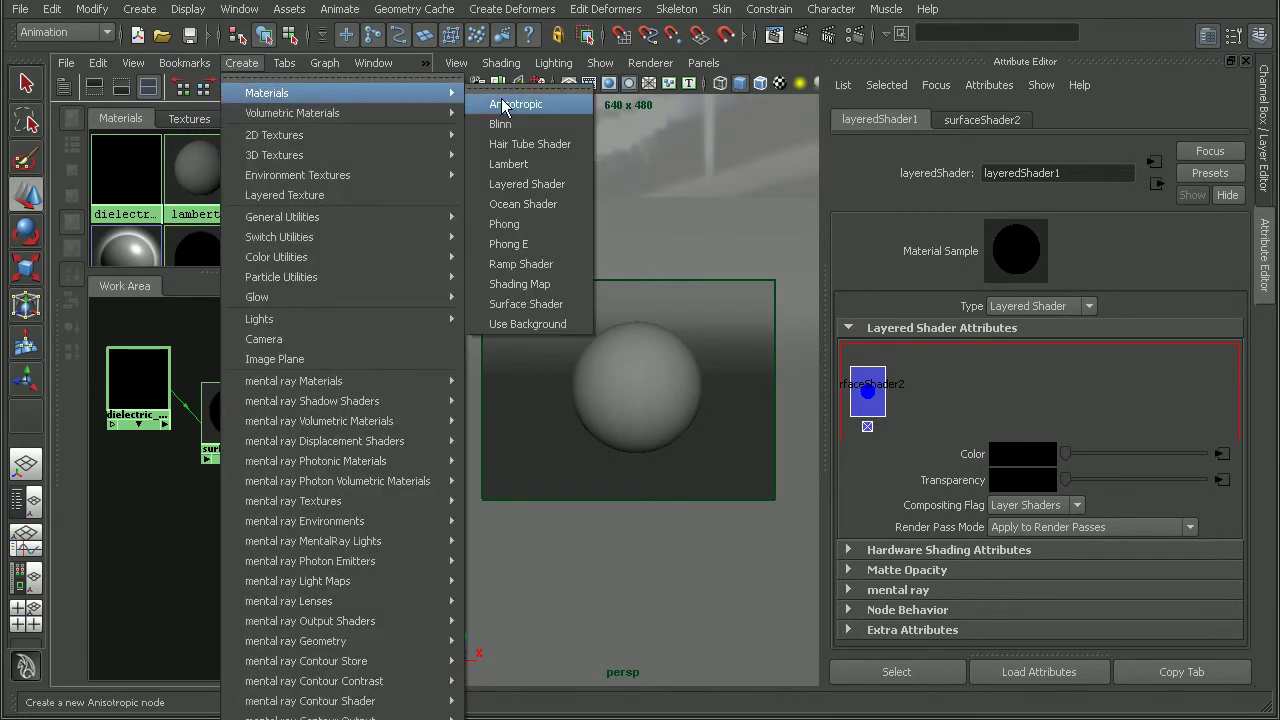
{"action": "left_click", "coordinate": [508, 164]}
{"action": "left_click_drag", "start_coordinate": [138, 520], "coordinate": [339, 538]}
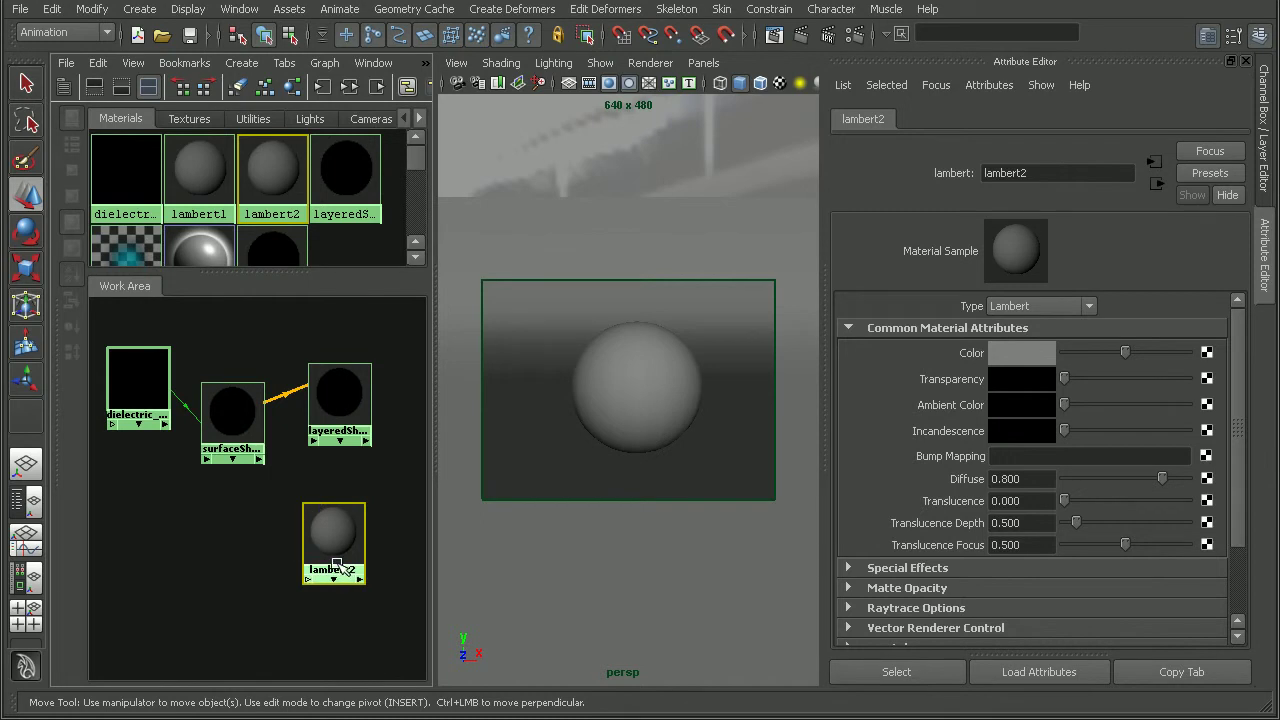
- Create a ramp1 texture and separate it from its place2dTexture node
{"action": "left_click", "coordinate": [241, 63]}
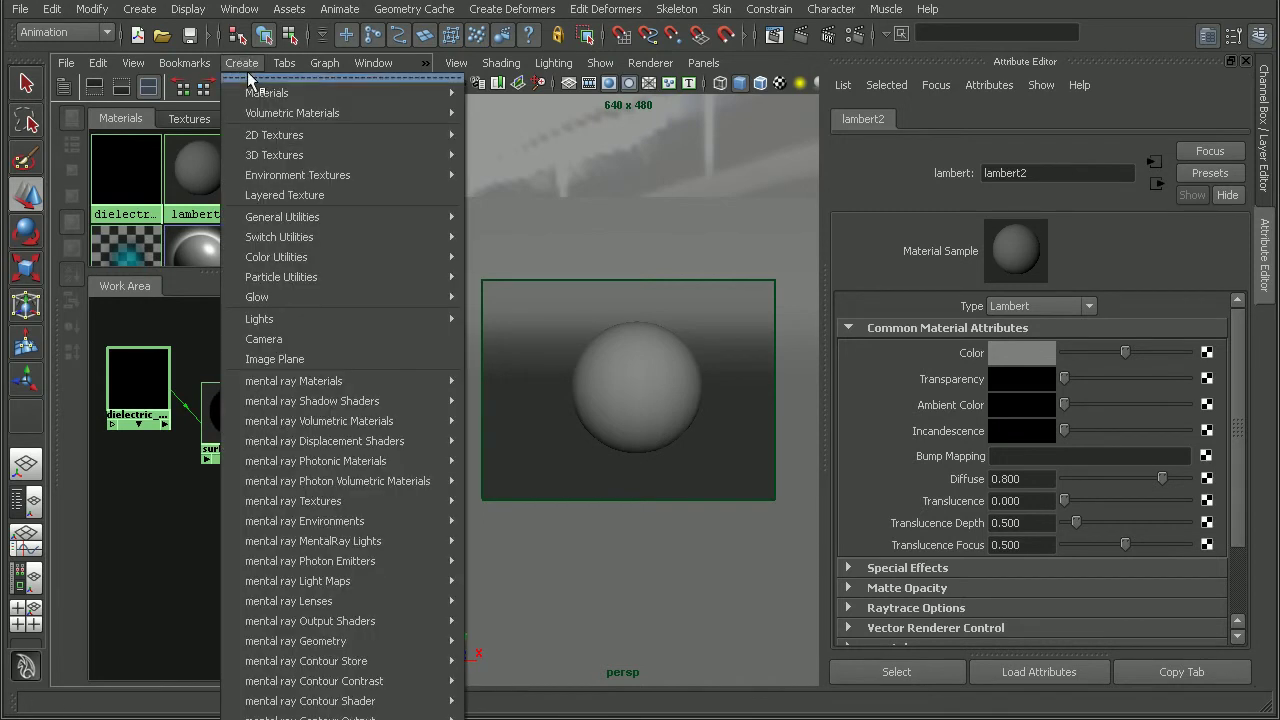
{"action": "mouse_move", "coordinate": [288, 92]}
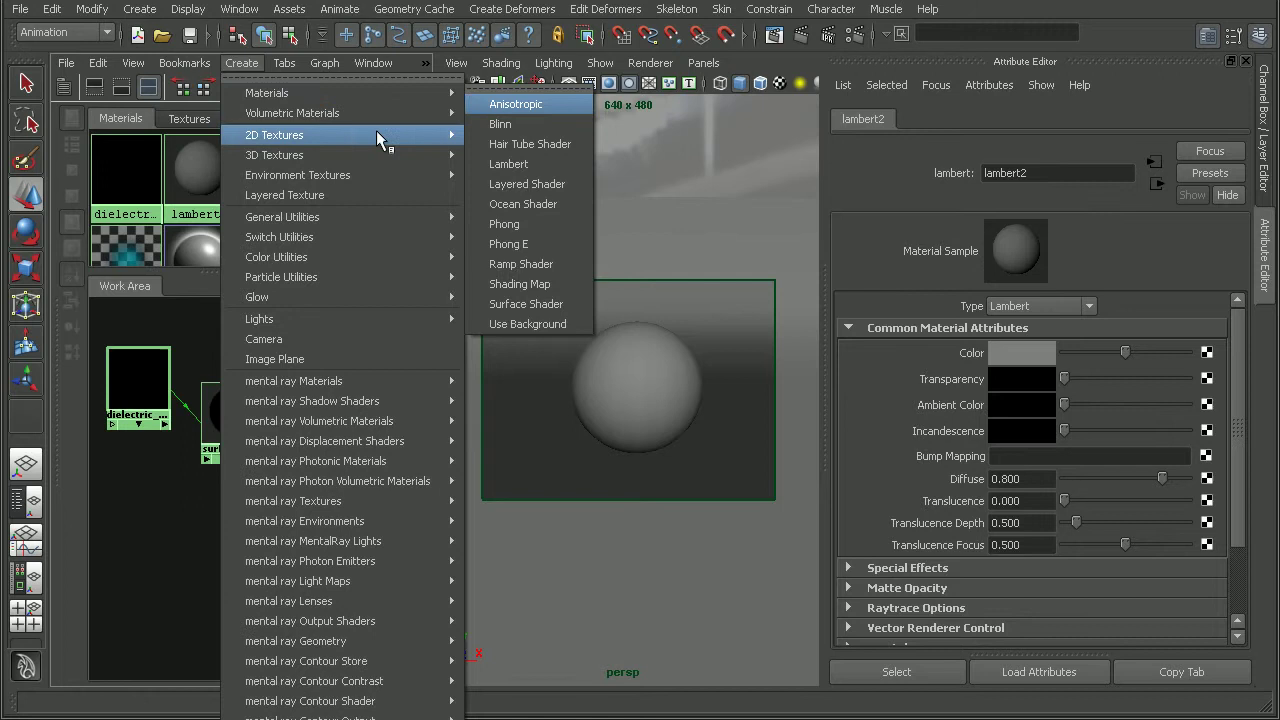
{"action": "mouse_move", "coordinate": [270, 139]}
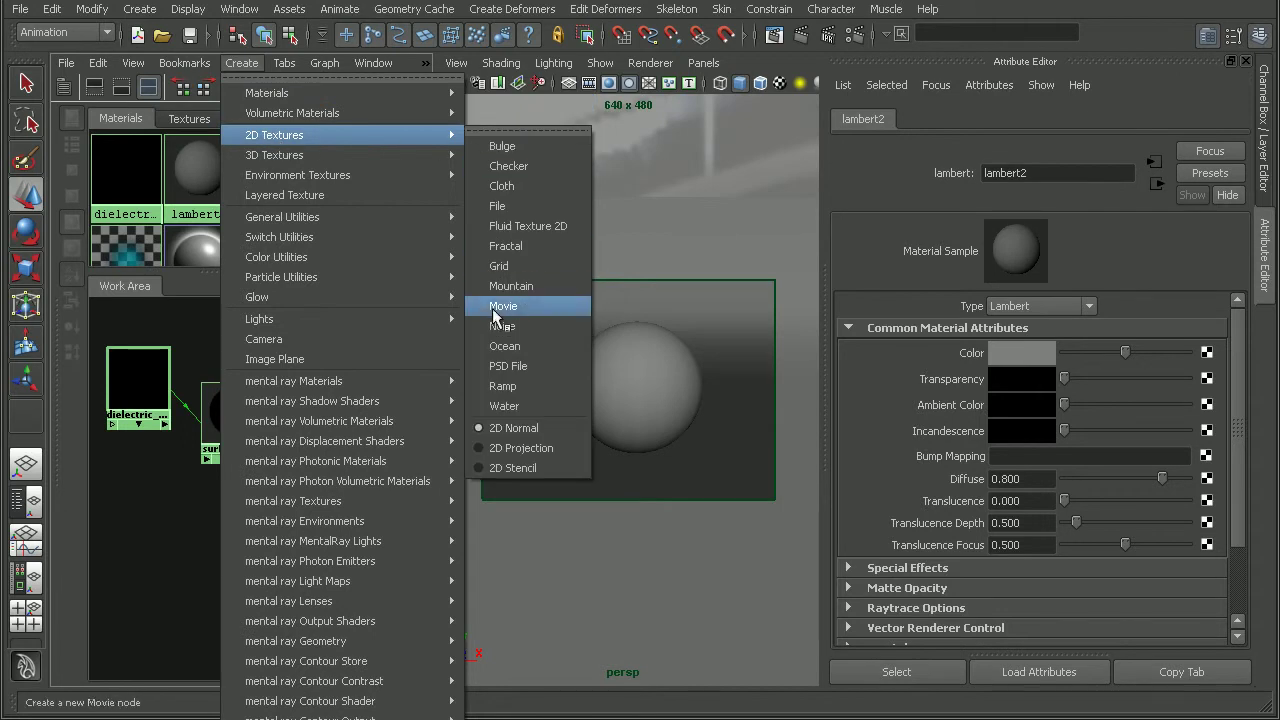
{"action": "left_click", "coordinate": [504, 386]}
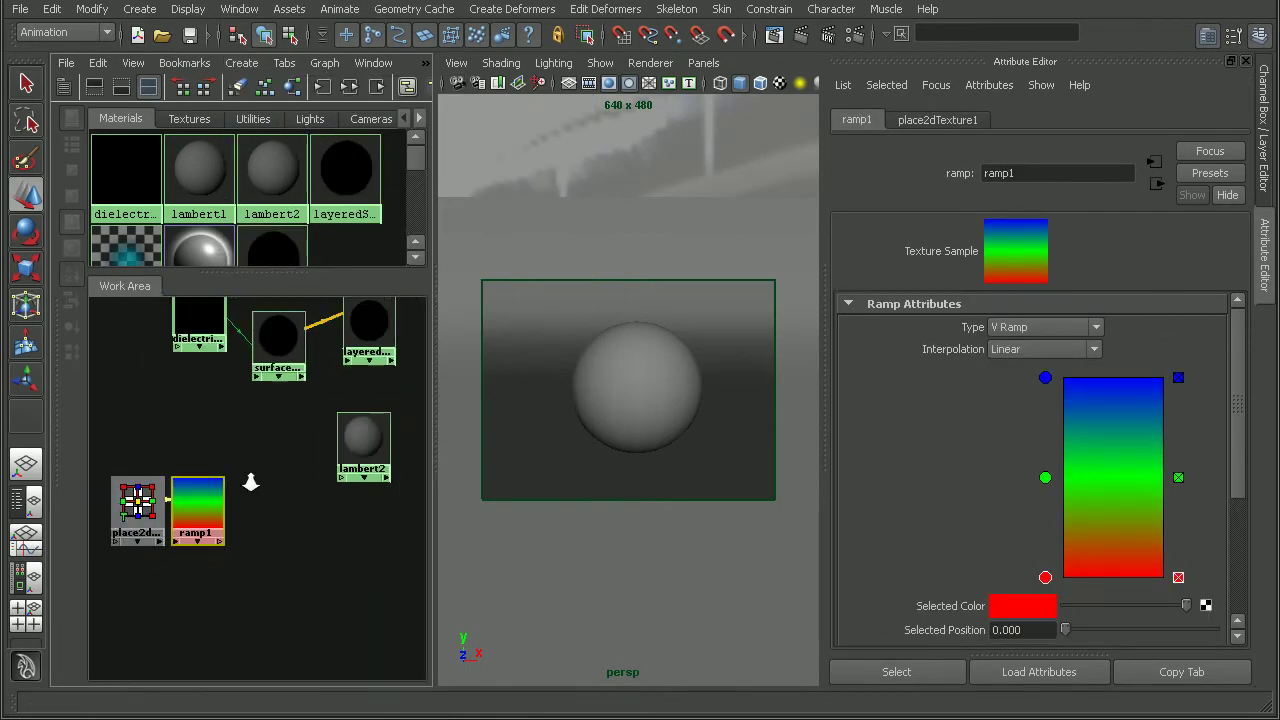
{"action": "left_click_drag", "start_coordinate": [219, 478], "coordinate": [281, 464]}
{"action": "middle_click_drag", "start_coordinate": [281, 464], "coordinate": [270, 487], "text": "alt"}
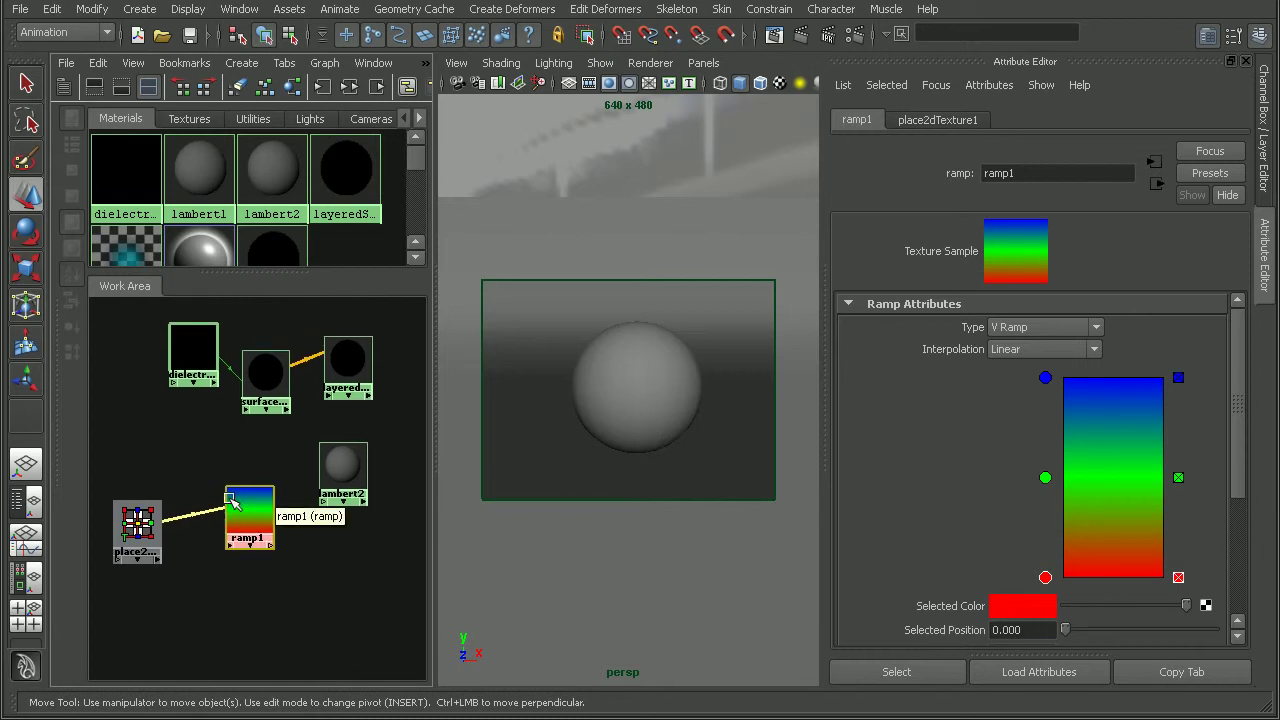
- Add a samplerInfo1 utility node and move it to the left of the graph
{"action": "left_click", "coordinate": [243, 63]}
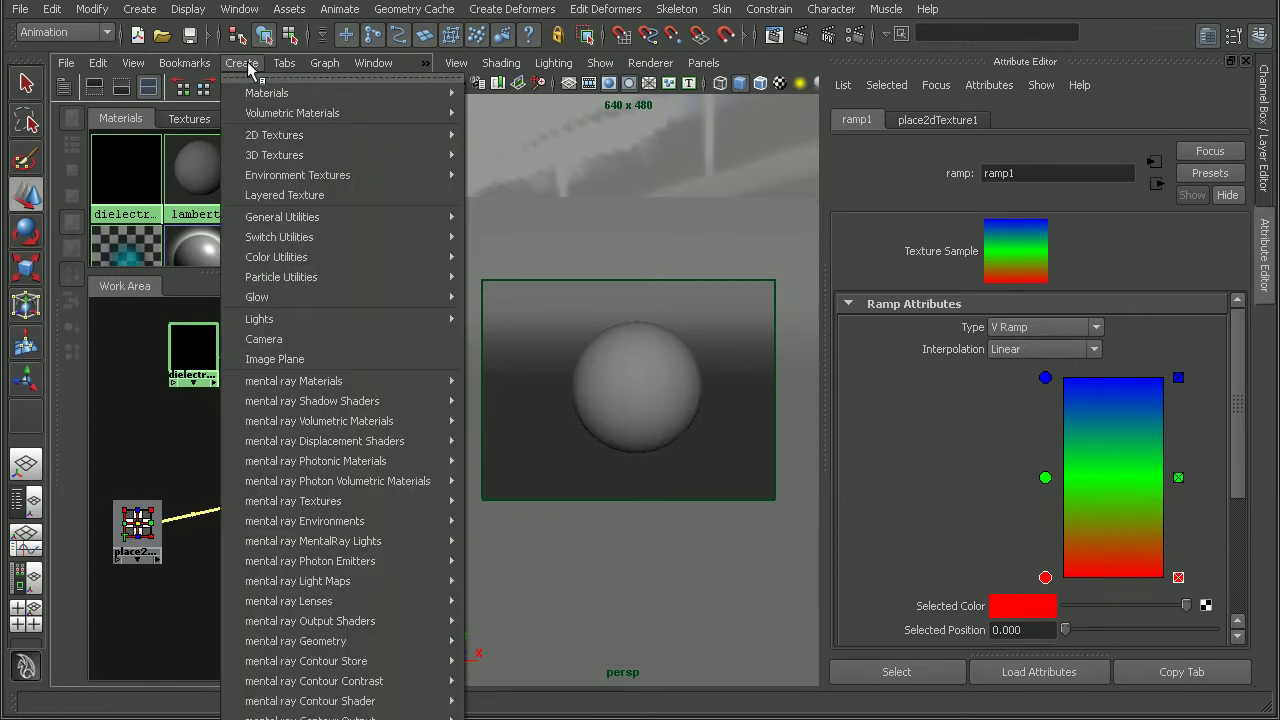
{"action": "mouse_move", "coordinate": [285, 220]}
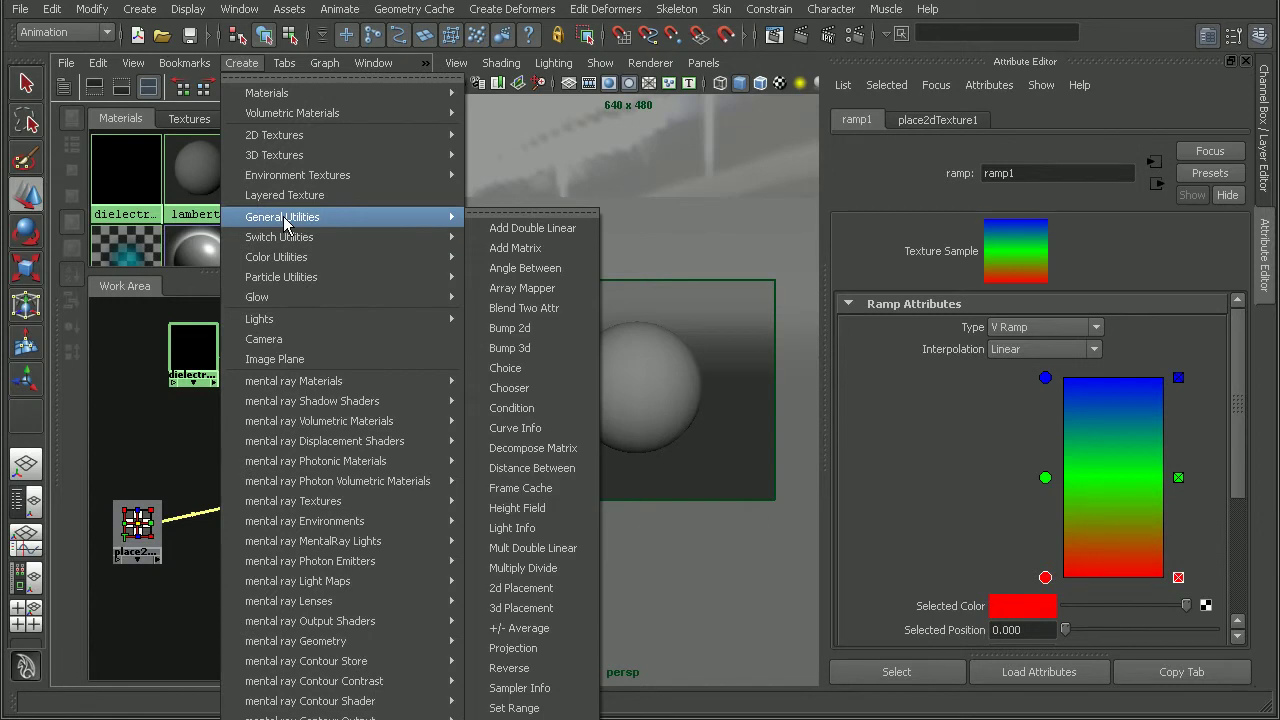
{"action": "left_click", "coordinate": [246, 63]}
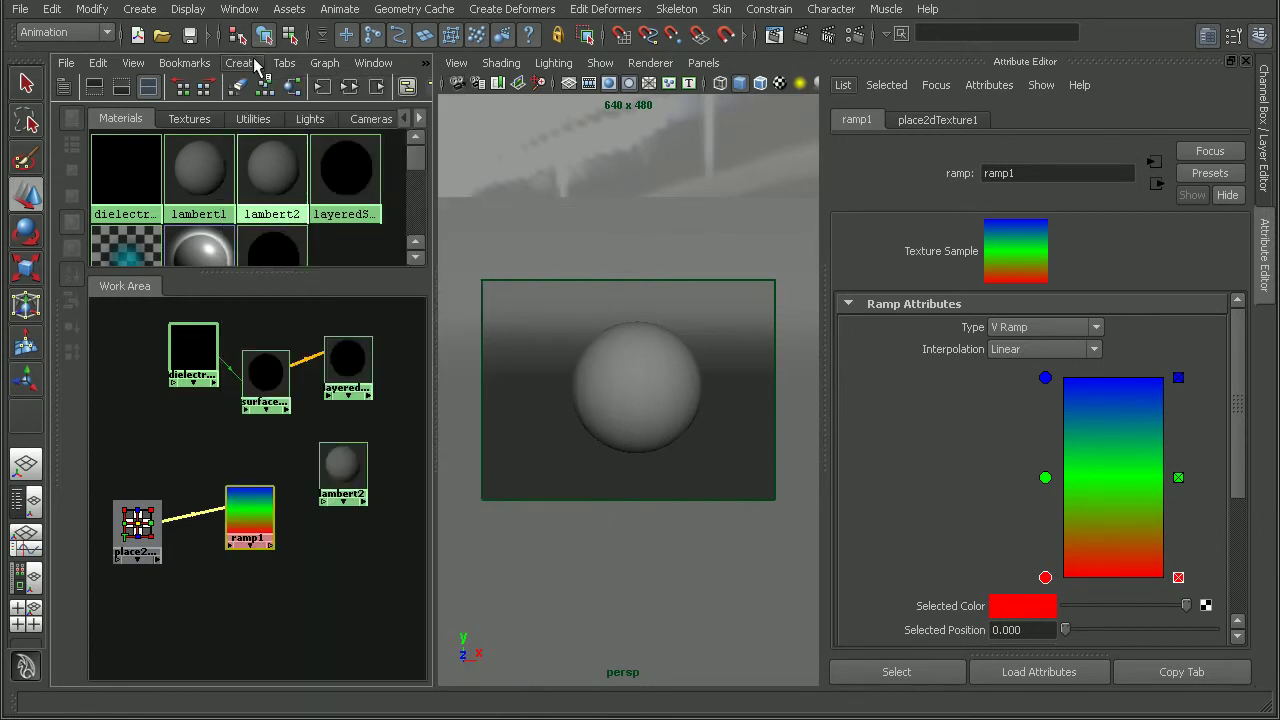
{"action": "left_click", "coordinate": [248, 64]}
{"action": "mouse_move", "coordinate": [262, 220]}
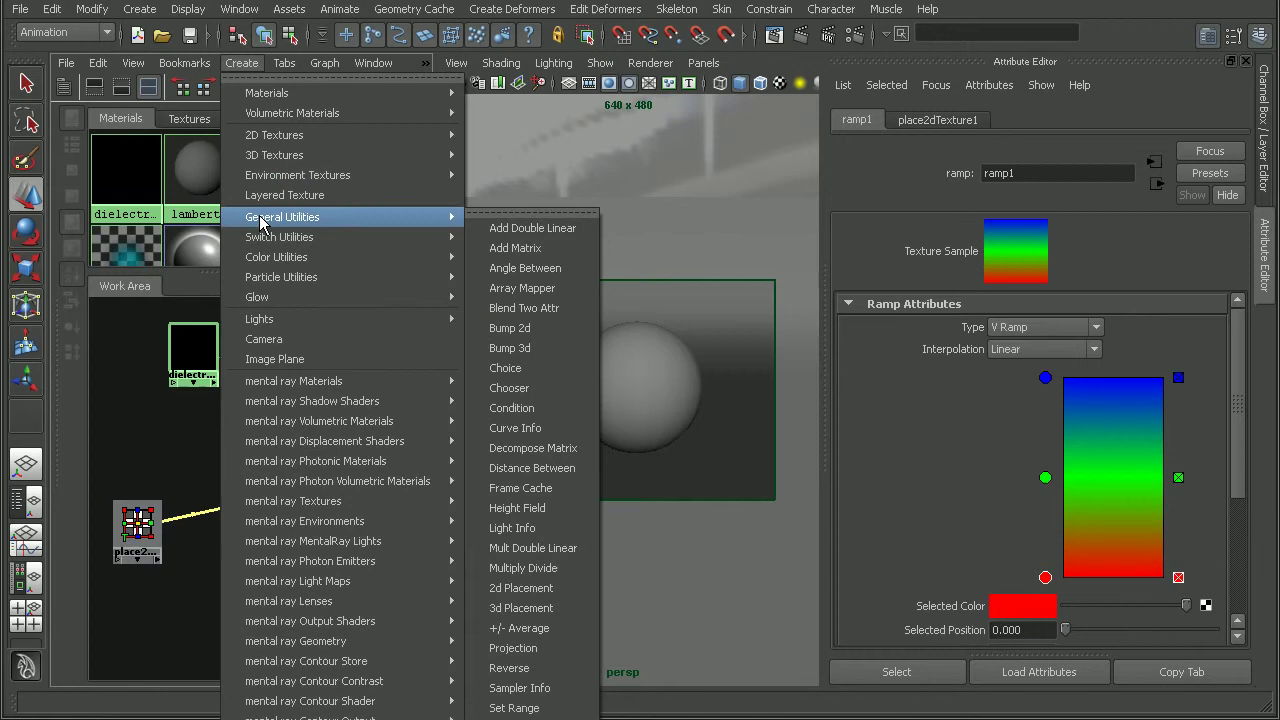
{"action": "left_click", "coordinate": [535, 690]}
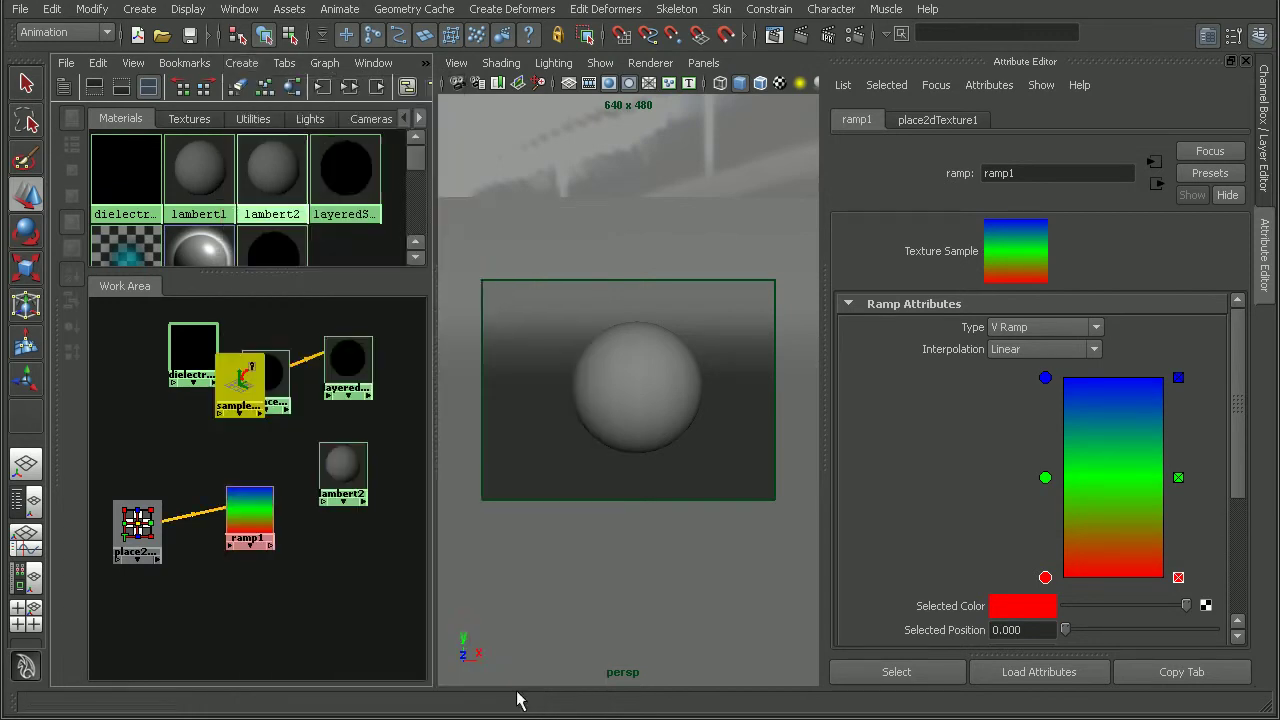
{"action": "left_click_drag", "start_coordinate": [240, 384], "coordinate": [145, 432]}
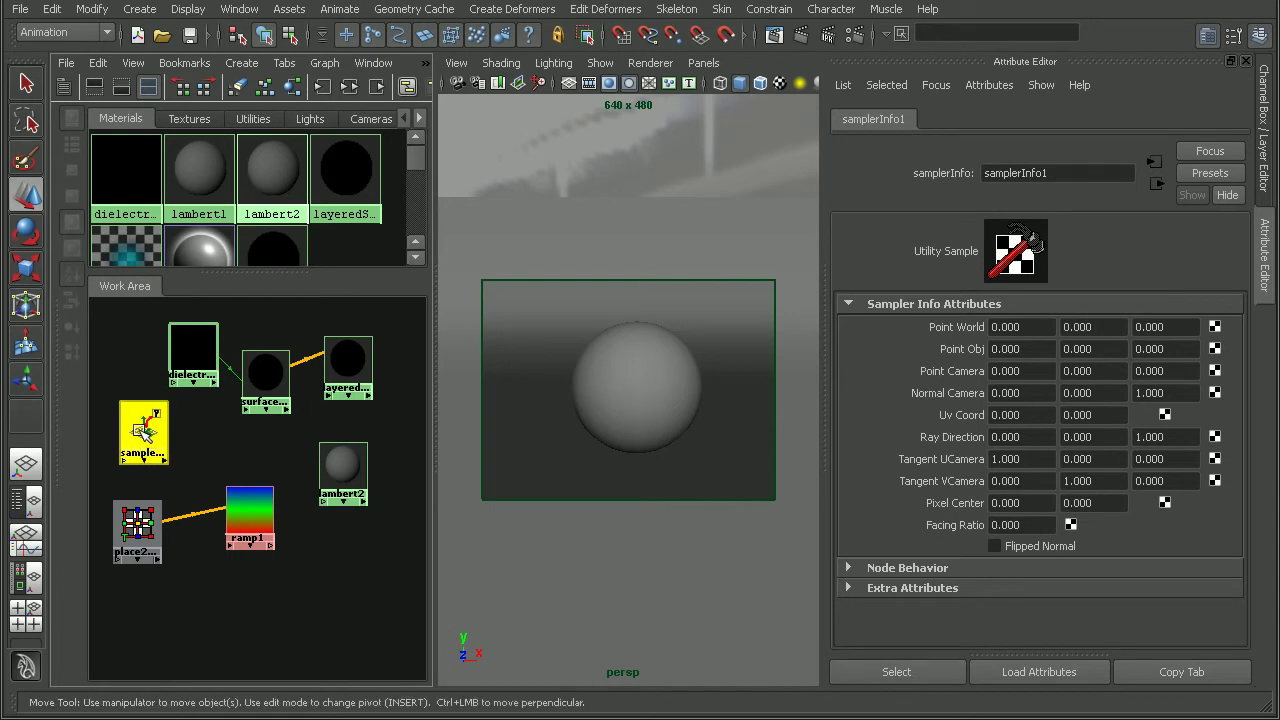
- Connect samplerInfo1's facingRatio to ramp1's uvCoord.vCoord in the Connection Editor
{"action": "middle_click_drag", "start_coordinate": [143, 428], "coordinate": [248, 507]}
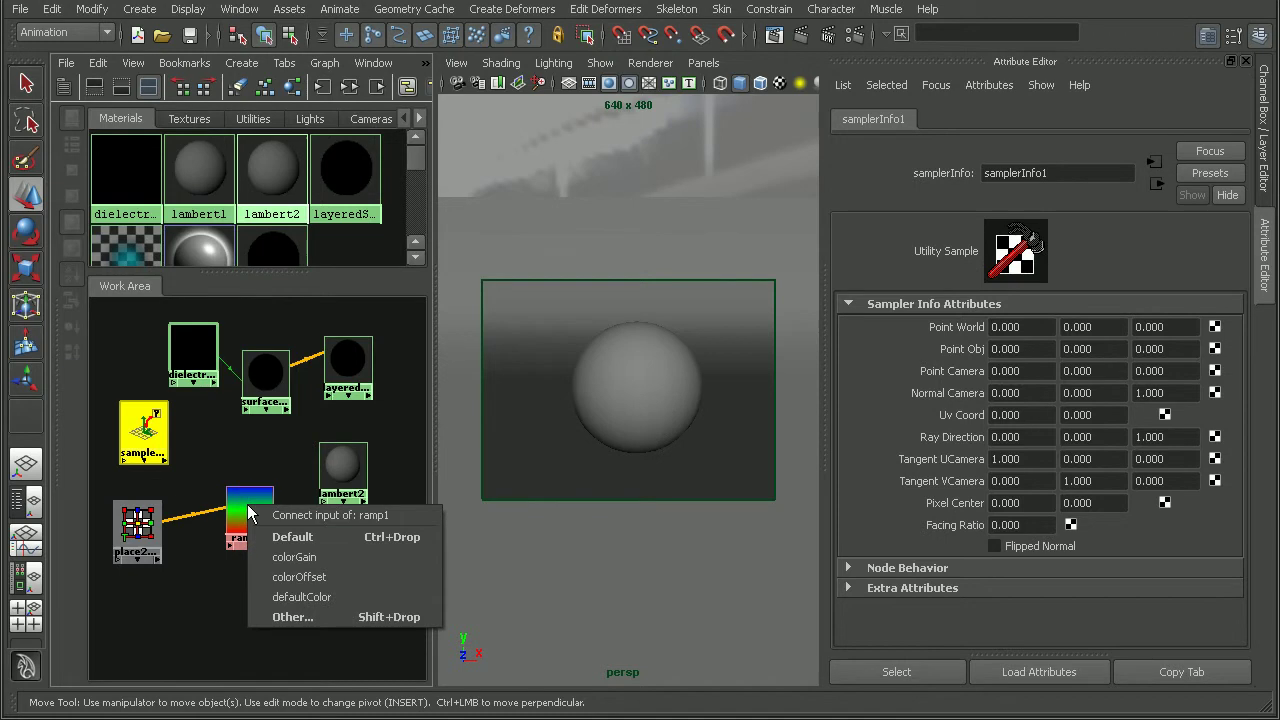
{"action": "left_click", "coordinate": [304, 614]}
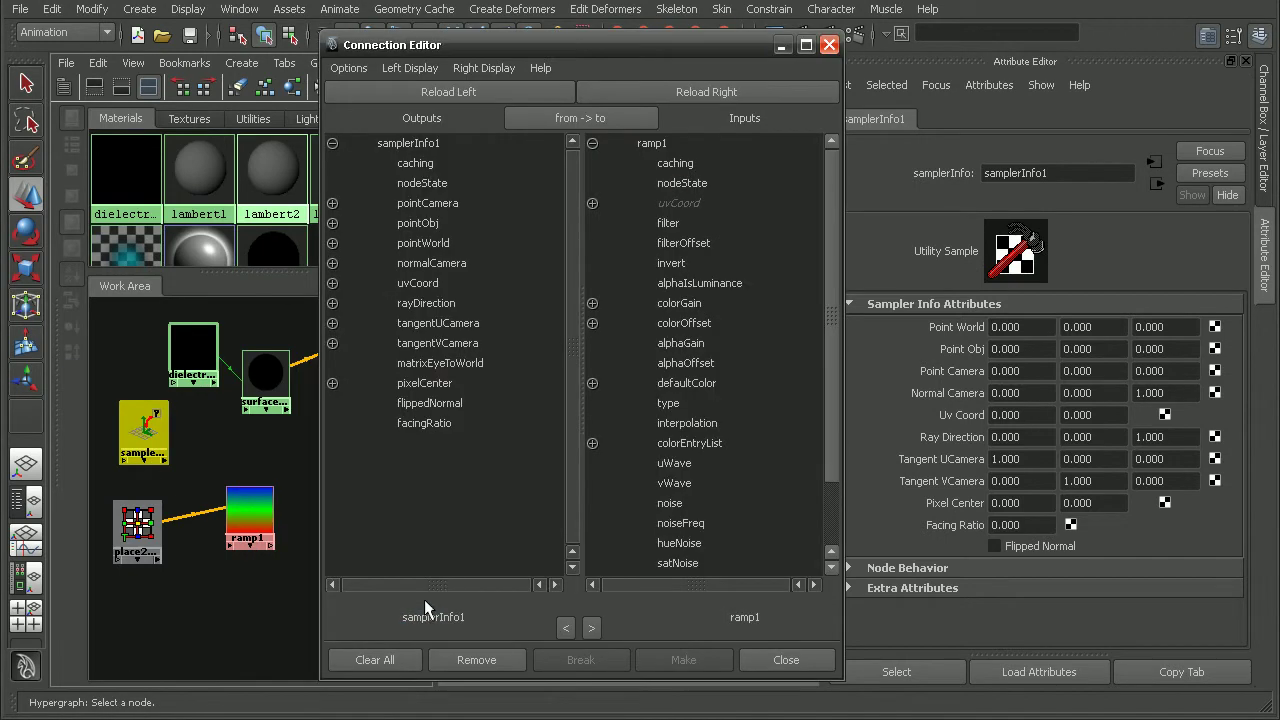
{"action": "left_click", "coordinate": [434, 406]}
{"action": "left_click", "coordinate": [435, 421]}
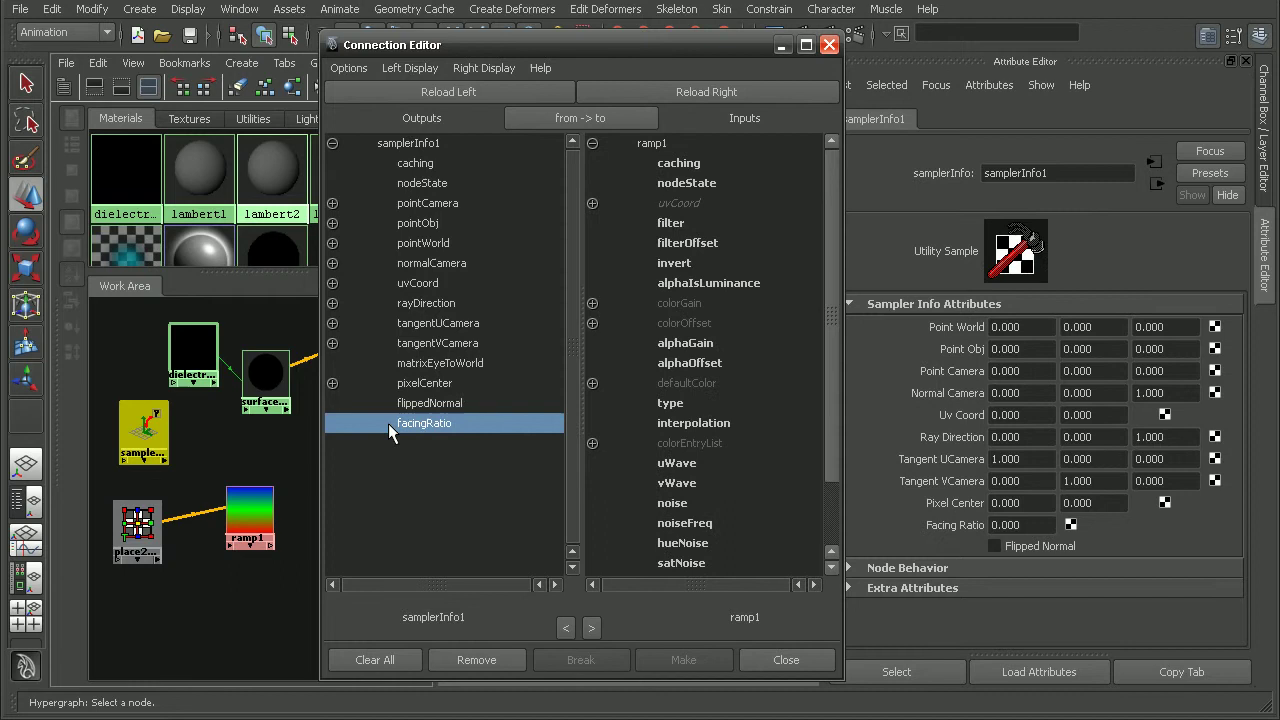
{"action": "left_click", "coordinate": [591, 204]}
{"action": "left_click", "coordinate": [702, 243]}
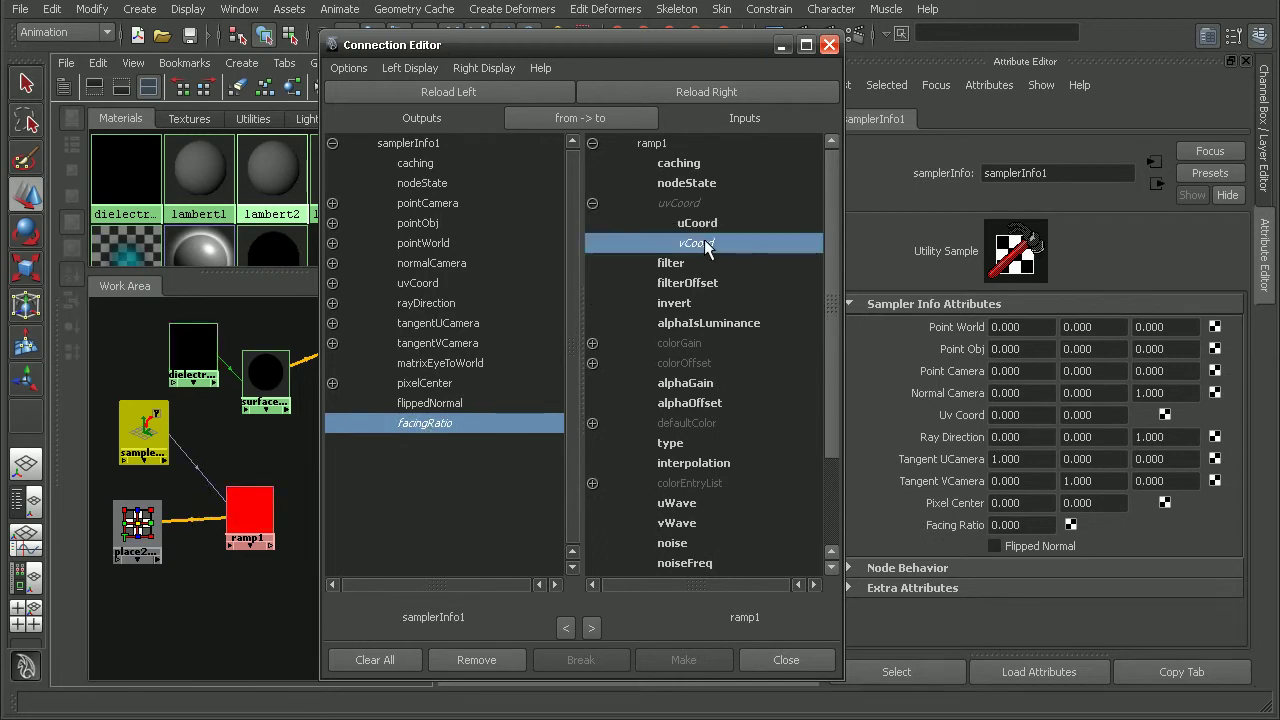
{"action": "left_click", "coordinate": [776, 655]}
- Plug ramp1 into lambert2's color and test-render the red-rimmed, blue-centred sphere
{"action": "left_click_drag", "start_coordinate": [256, 506], "coordinate": [250, 522]}
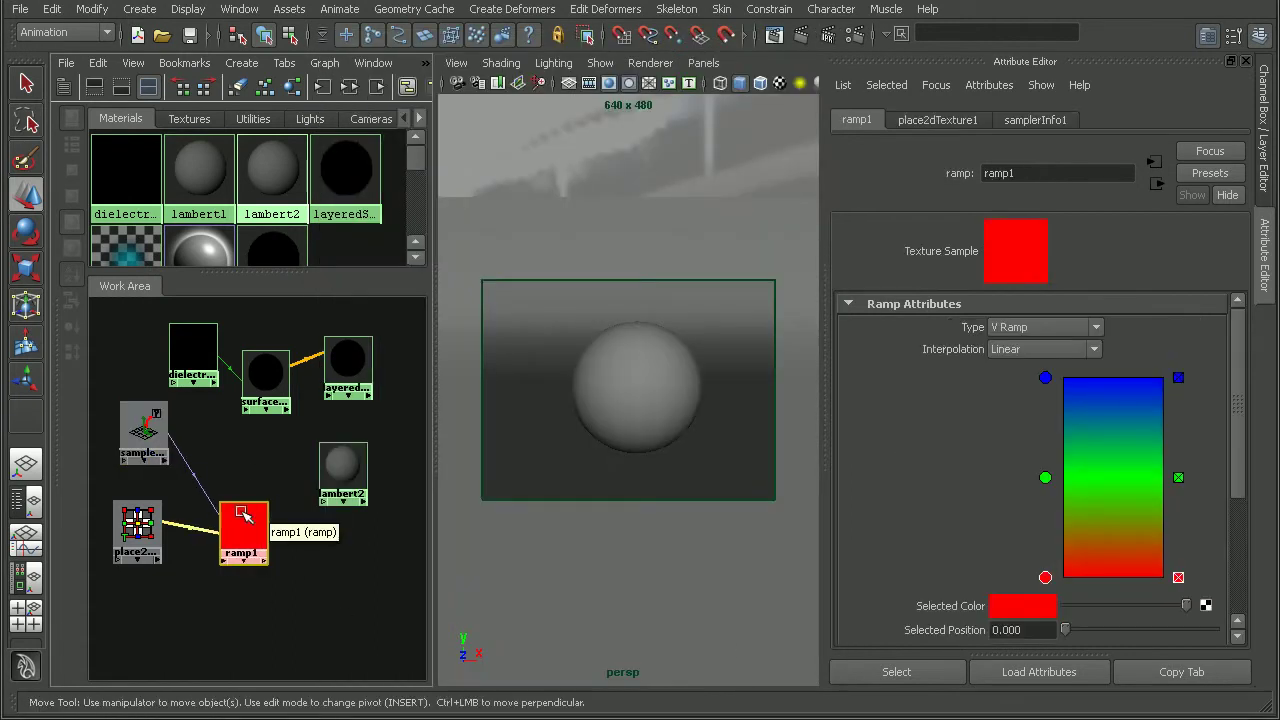
{"action": "middle_click_drag", "start_coordinate": [250, 528], "coordinate": [345, 472]}
{"action": "left_click", "coordinate": [365, 547]}
{"action": "left_click_drag", "start_coordinate": [338, 472], "coordinate": [335, 491]}
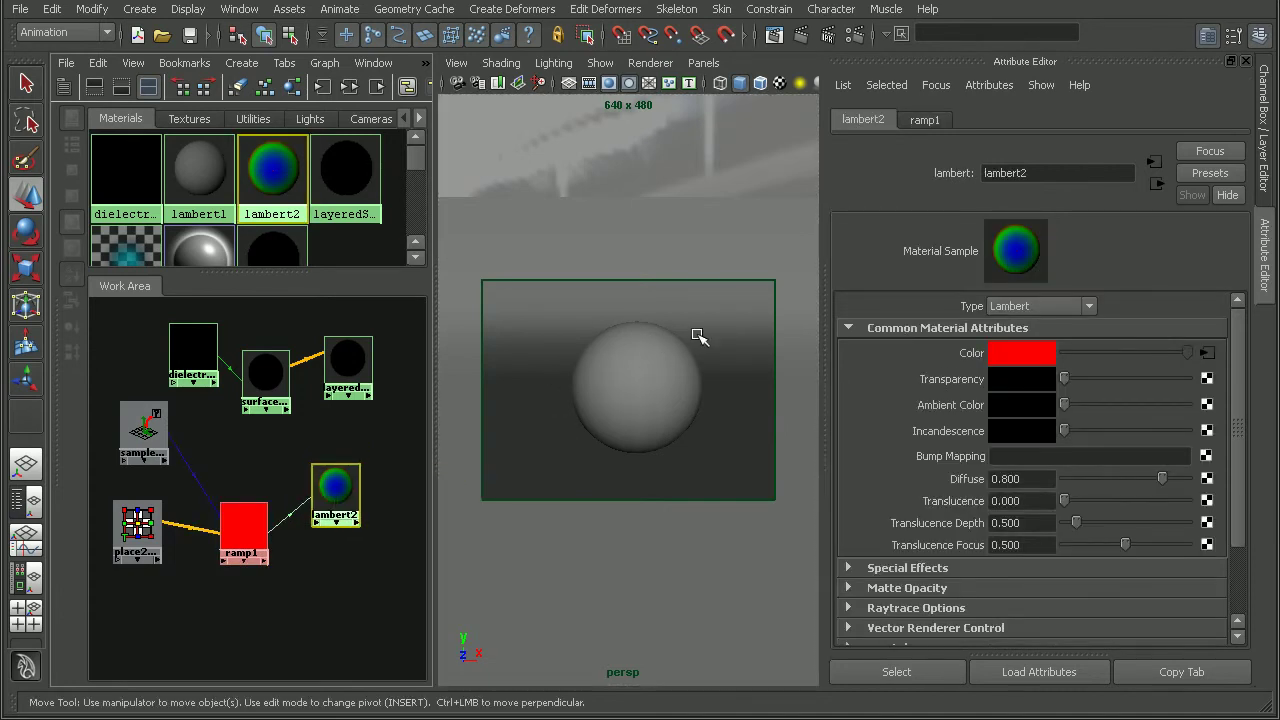
{"action": "left_click", "coordinate": [800, 37]}
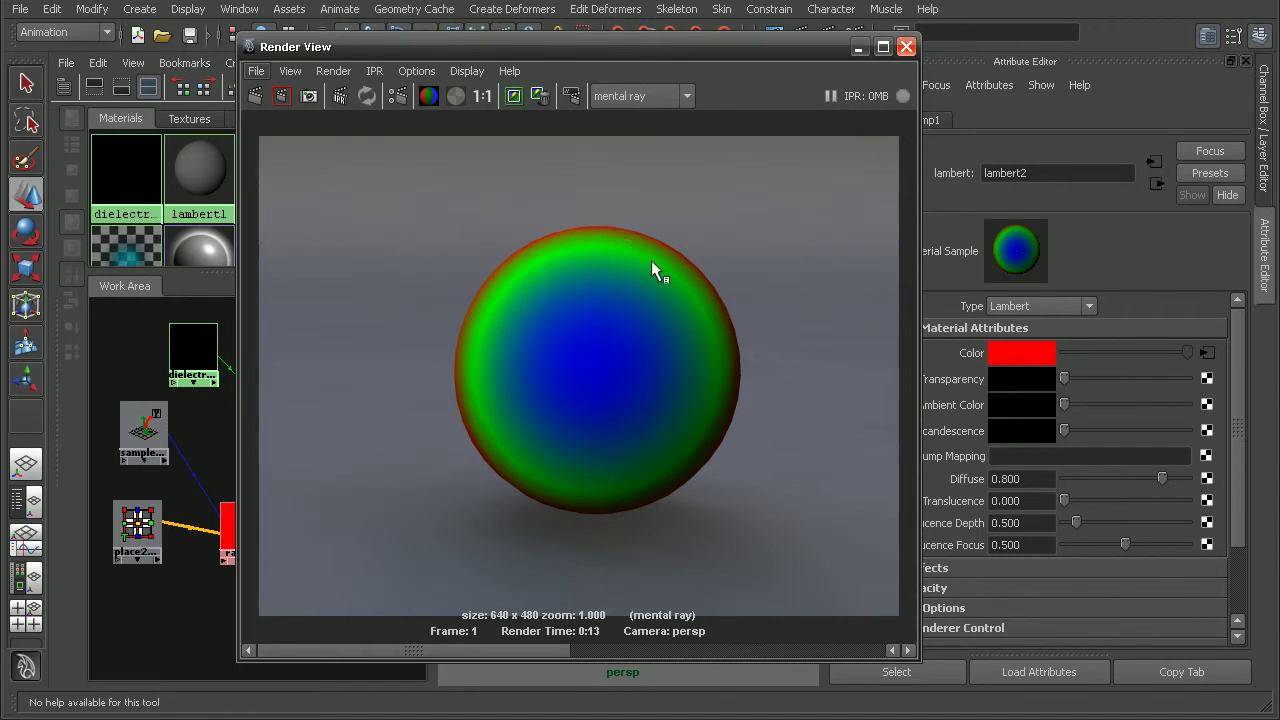
- Remove ramp1's green entry and set its bottom colour to orange
{"action": "left_click", "coordinate": [906, 47]}
{"action": "left_click", "coordinate": [222, 543]}
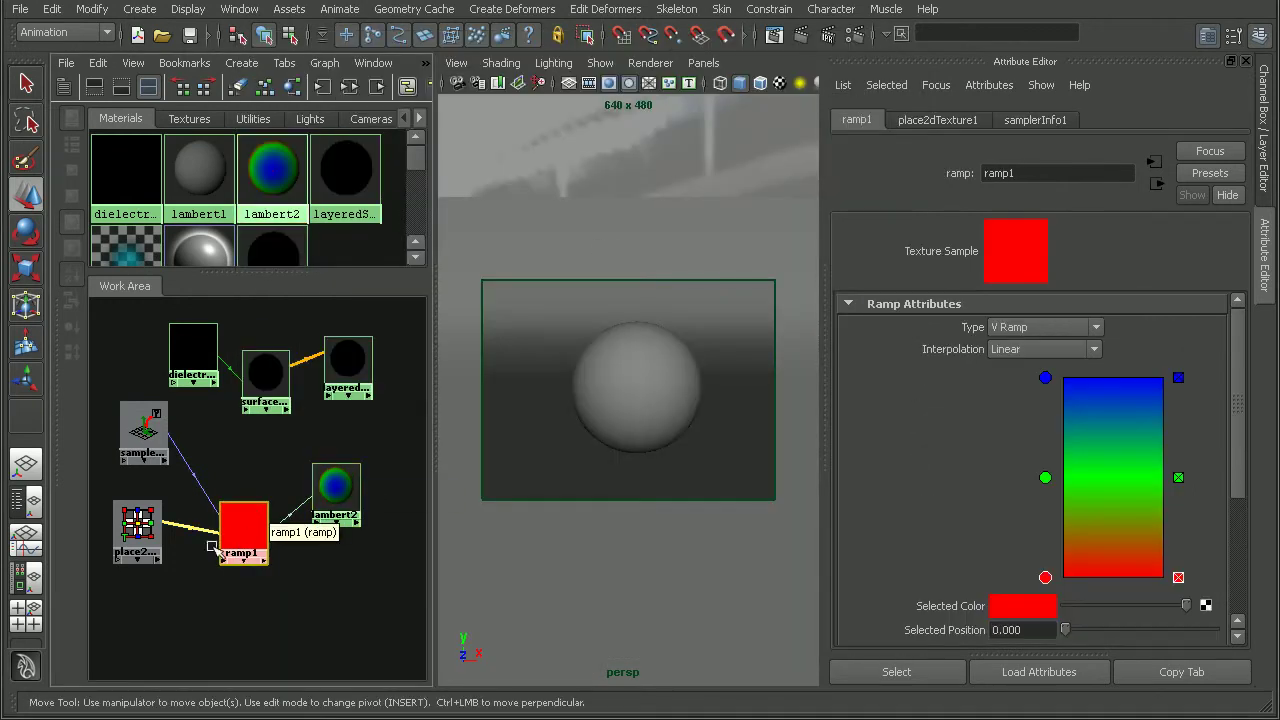
{"action": "left_click_drag", "start_coordinate": [242, 535], "coordinate": [229, 524]}
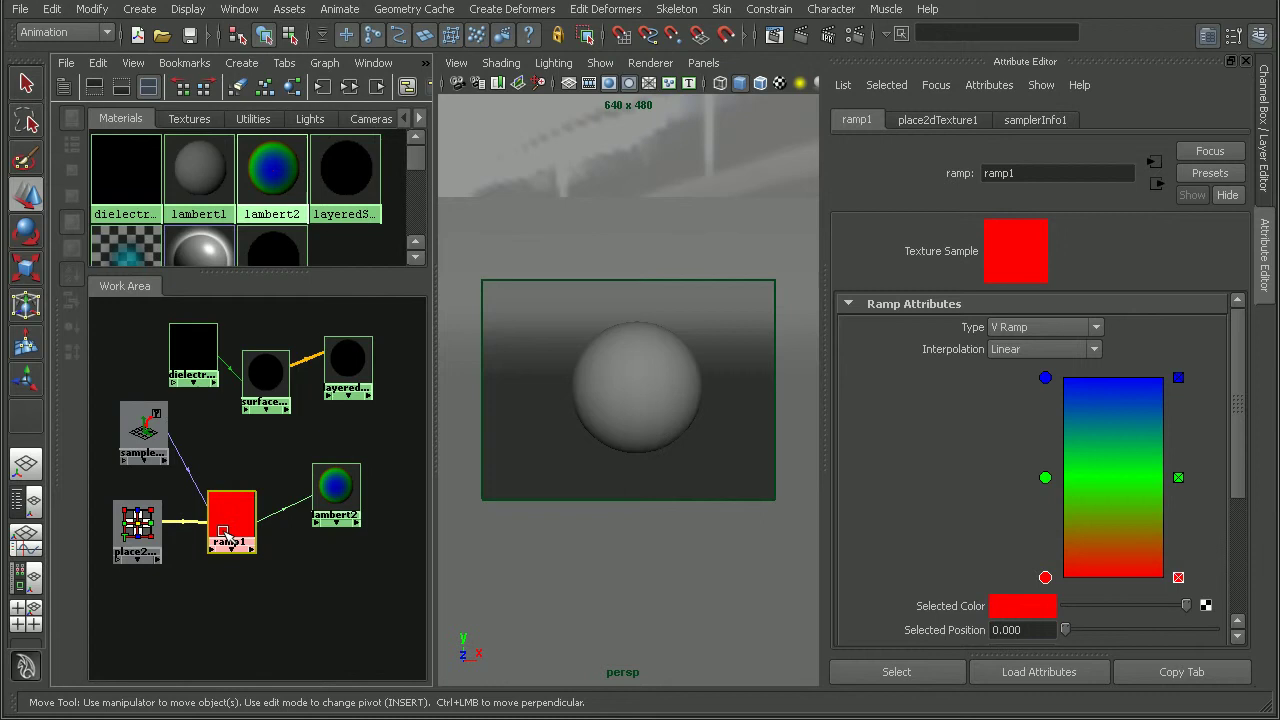
{"action": "left_click", "coordinate": [1178, 478]}
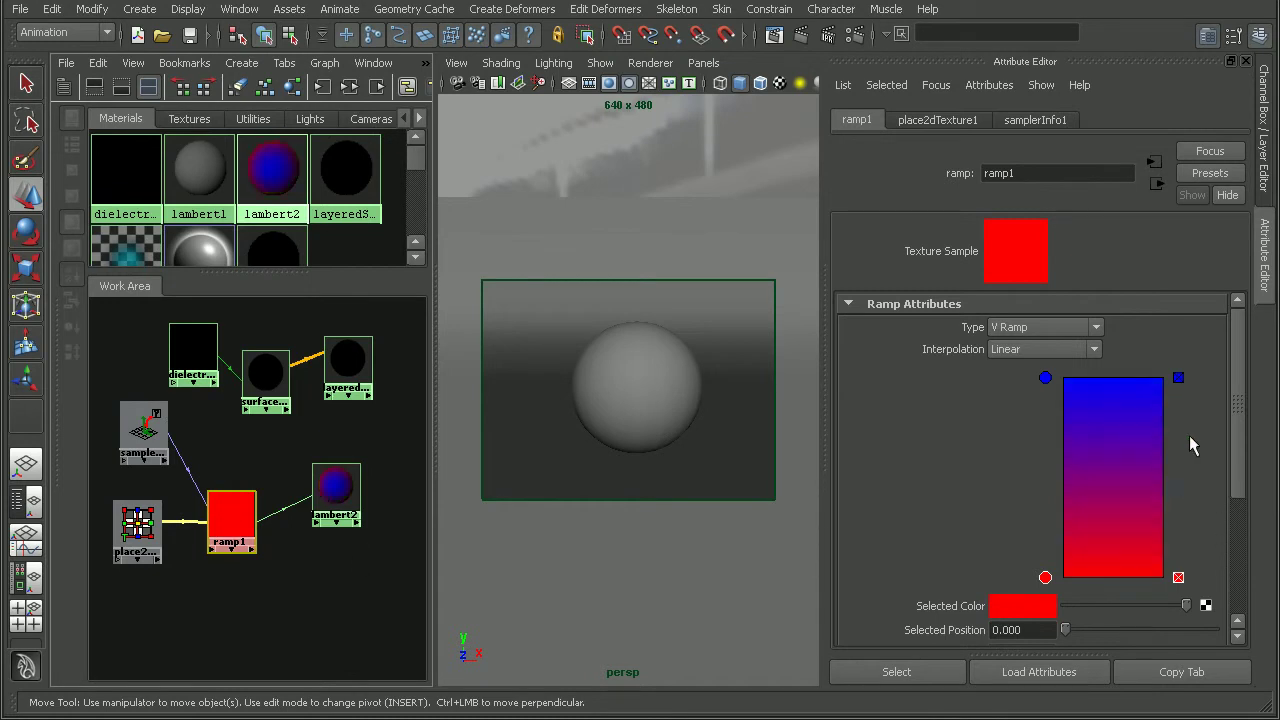
{"action": "left_click", "coordinate": [1075, 610]}
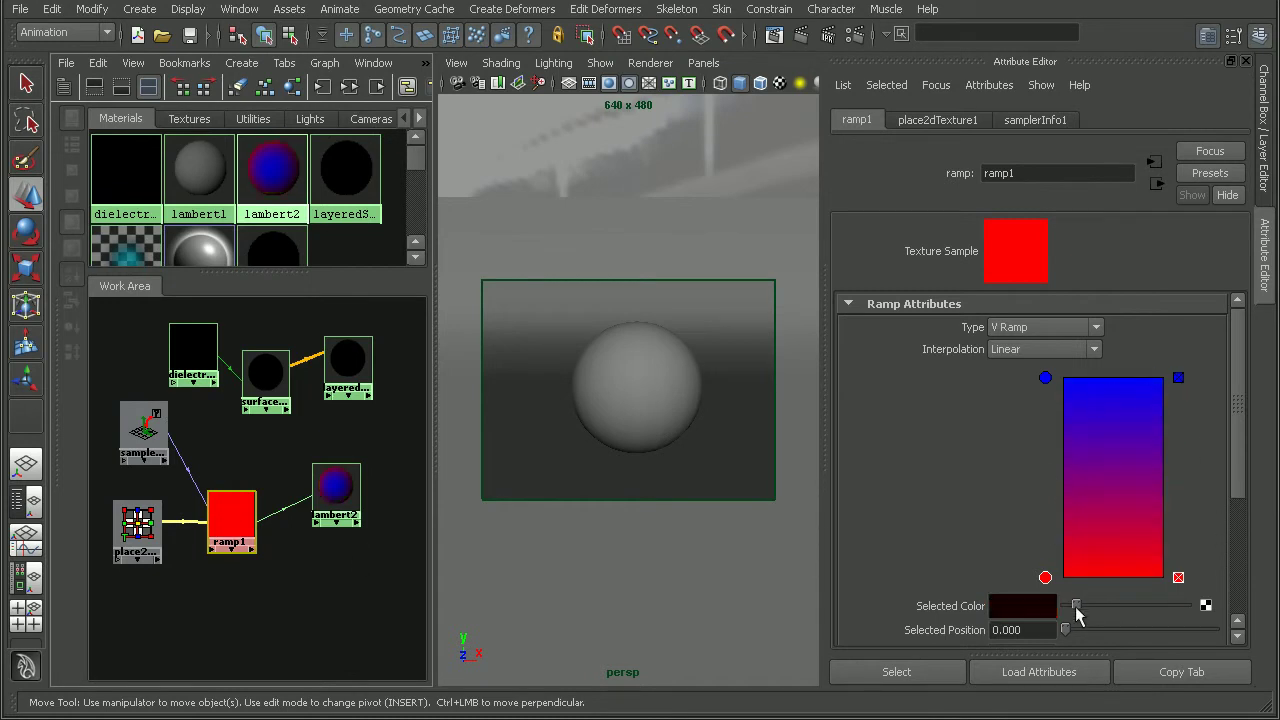
{"action": "left_click", "coordinate": [1175, 605]}
{"action": "left_click", "coordinate": [1022, 607]}
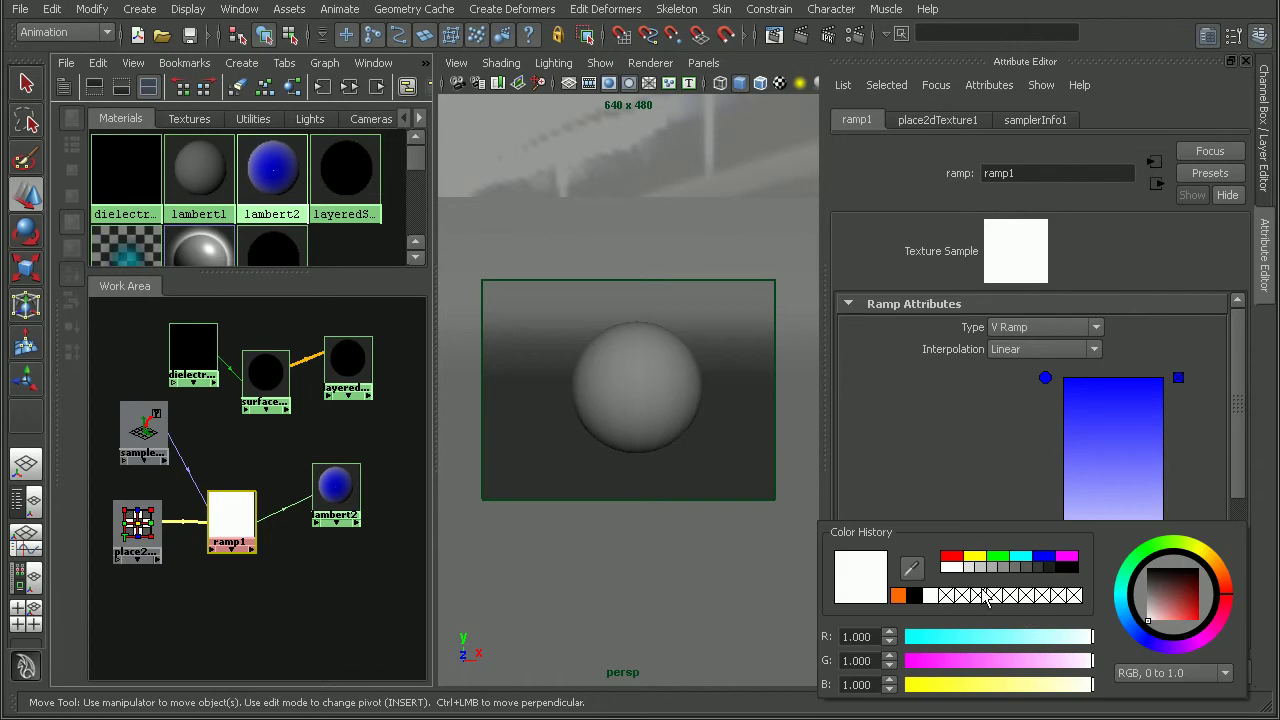
{"action": "left_click", "coordinate": [898, 596]}
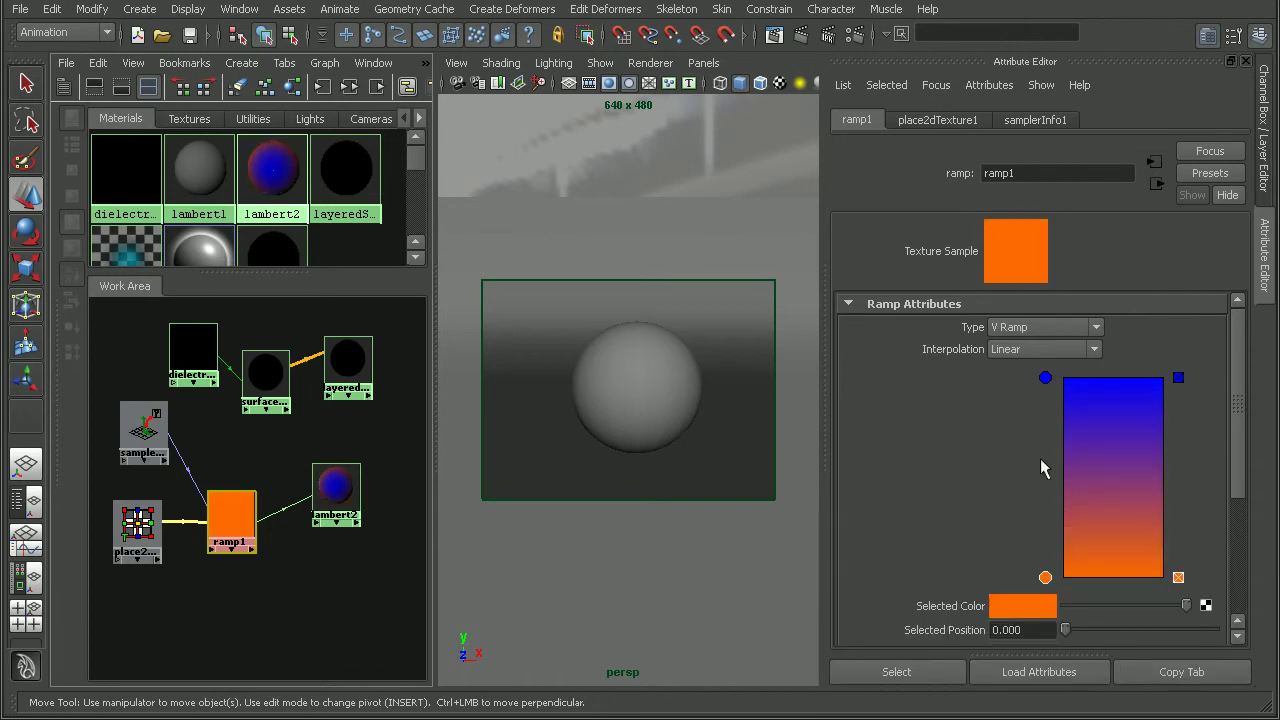
- Set ramp1's top entry to white and render to check the orange-rimmed sphere
{"action": "left_click", "coordinate": [1045, 377]}
{"action": "left_click_drag", "start_coordinate": [1081, 603], "coordinate": [1205, 606]}
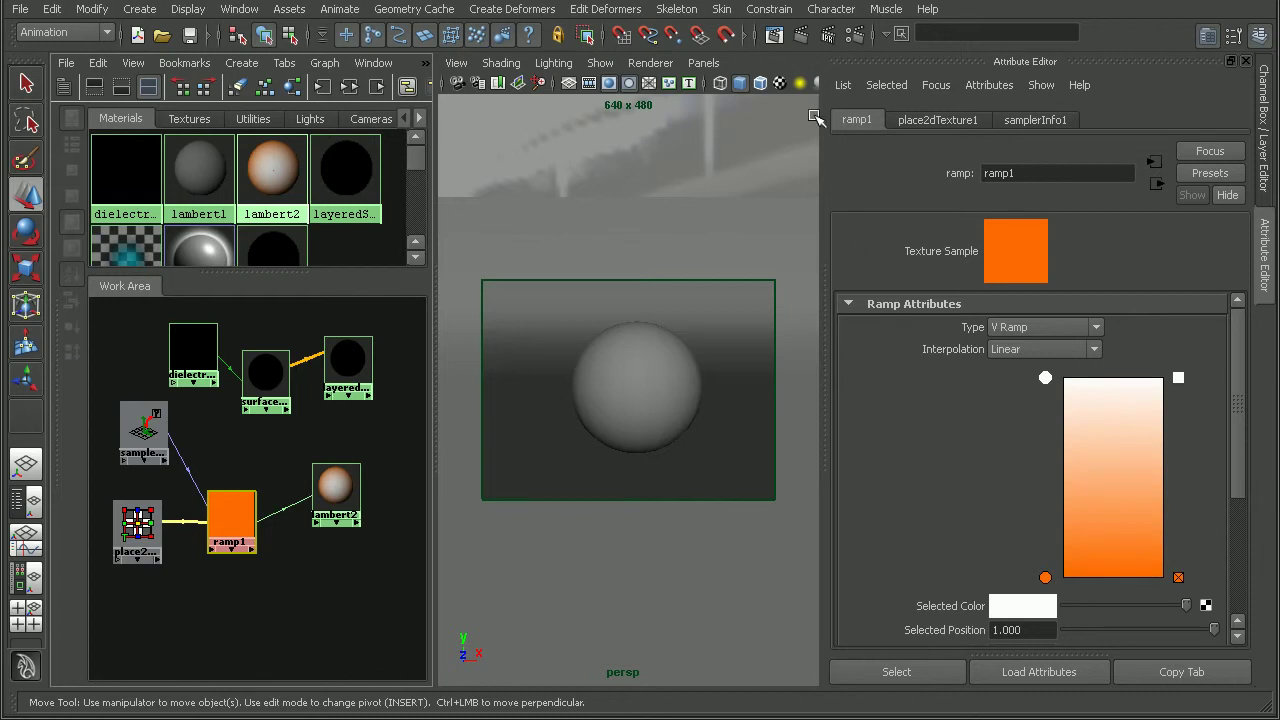
{"action": "left_click", "coordinate": [773, 34]}
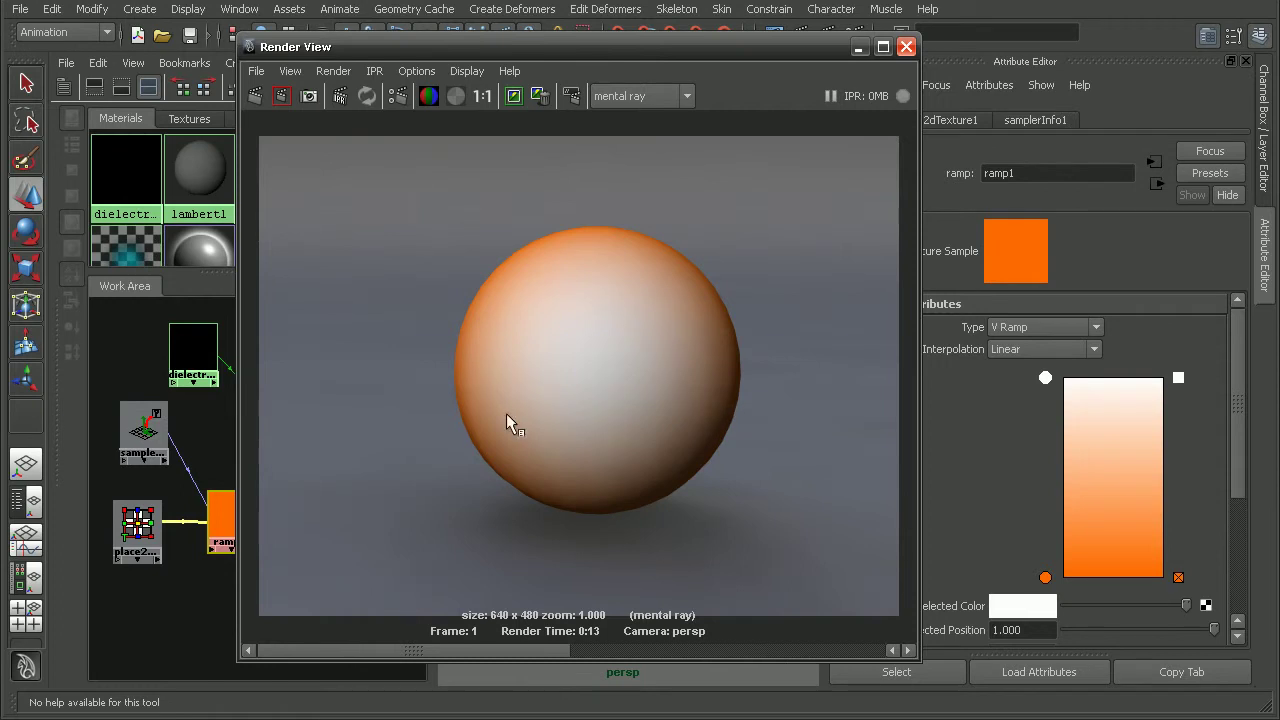
{"action": "left_click", "coordinate": [906, 47]}
{"action": "left_click", "coordinate": [328, 495]}
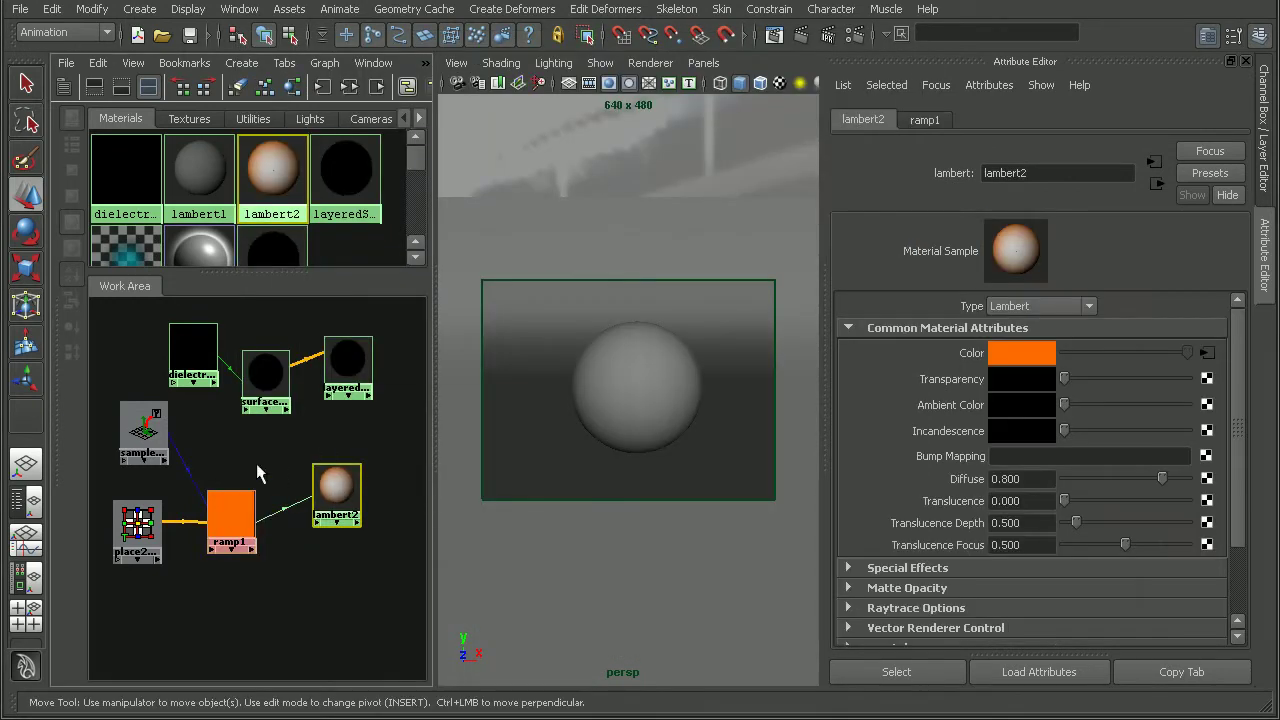
- Plug ramp1 into lambert2's Transparency attribute and render a test frame
{"action": "middle_click_drag", "start_coordinate": [226, 520], "coordinate": [920, 377]}
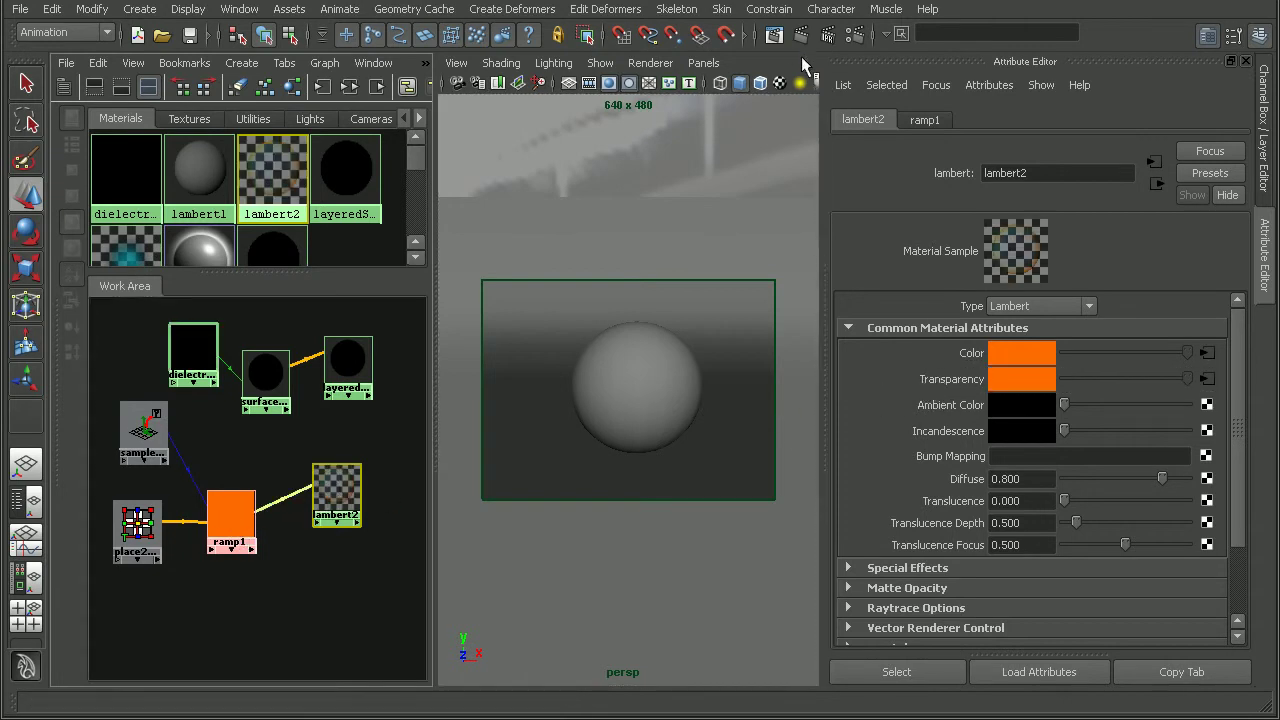
{"action": "left_click", "coordinate": [774, 35]}
{"action": "left_click_drag", "start_coordinate": [626, 52], "coordinate": [657, 54]}
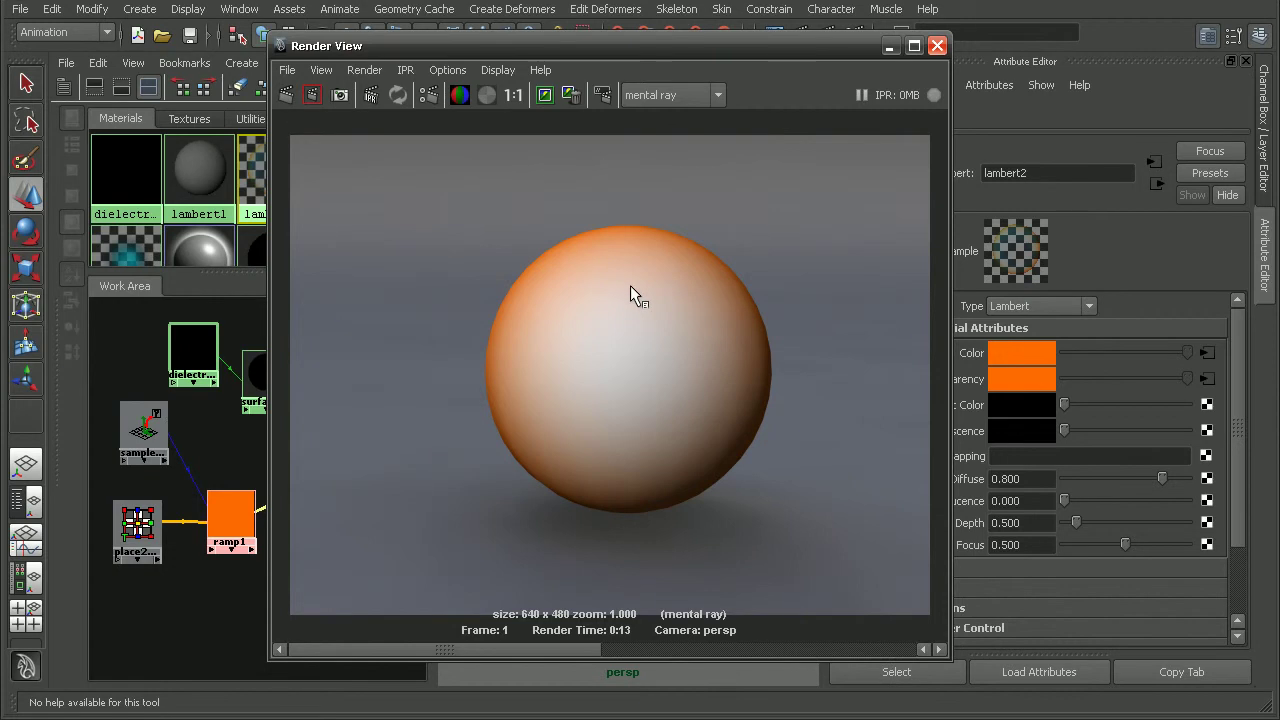
{"action": "left_click_drag", "start_coordinate": [764, 50], "coordinate": [639, 46]}
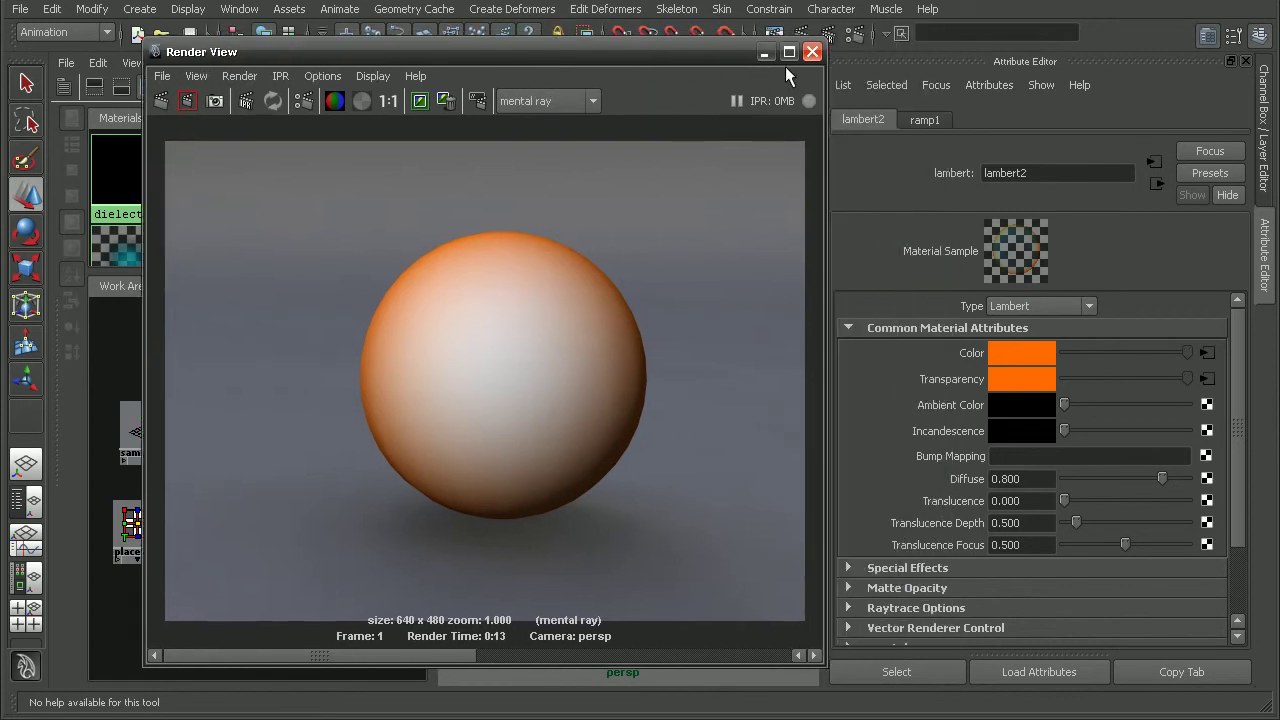
{"action": "left_click", "coordinate": [811, 46]}
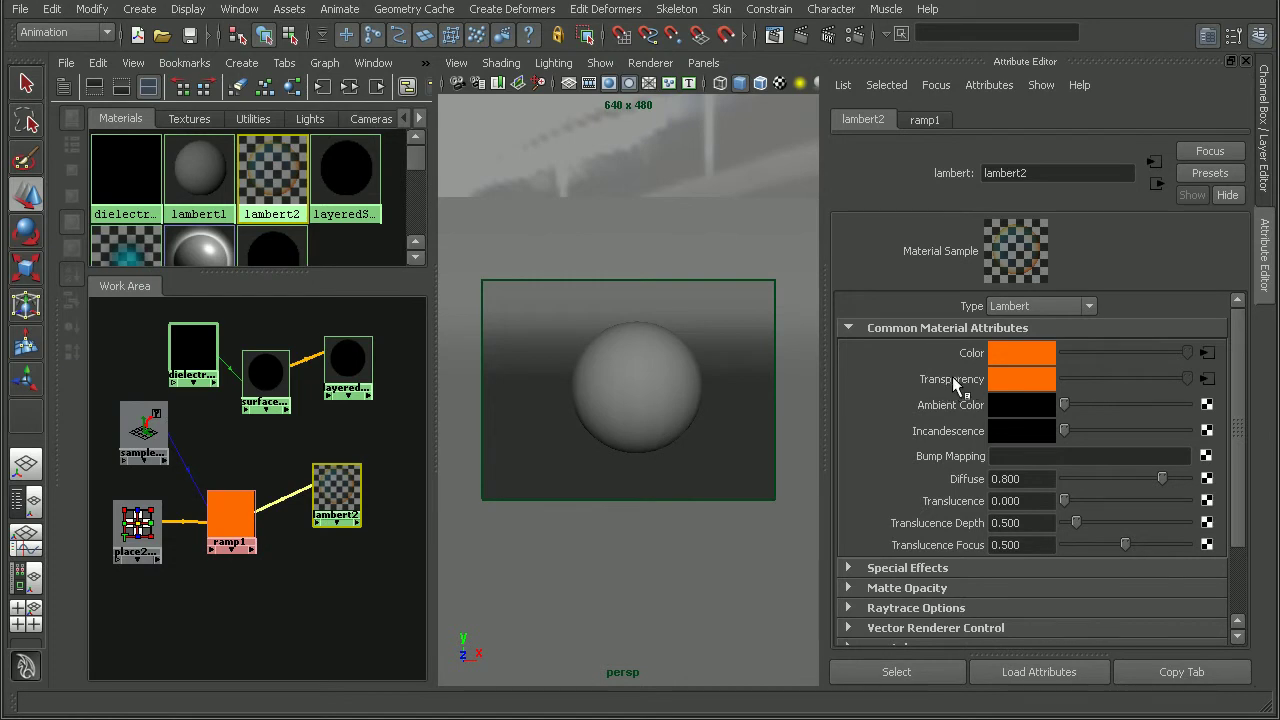
- Re-render the see-through, orange-rimmed sphere, inspect its bottom edge, then select ramp1 in Hypershade
{"action": "left_click", "coordinate": [801, 36]}
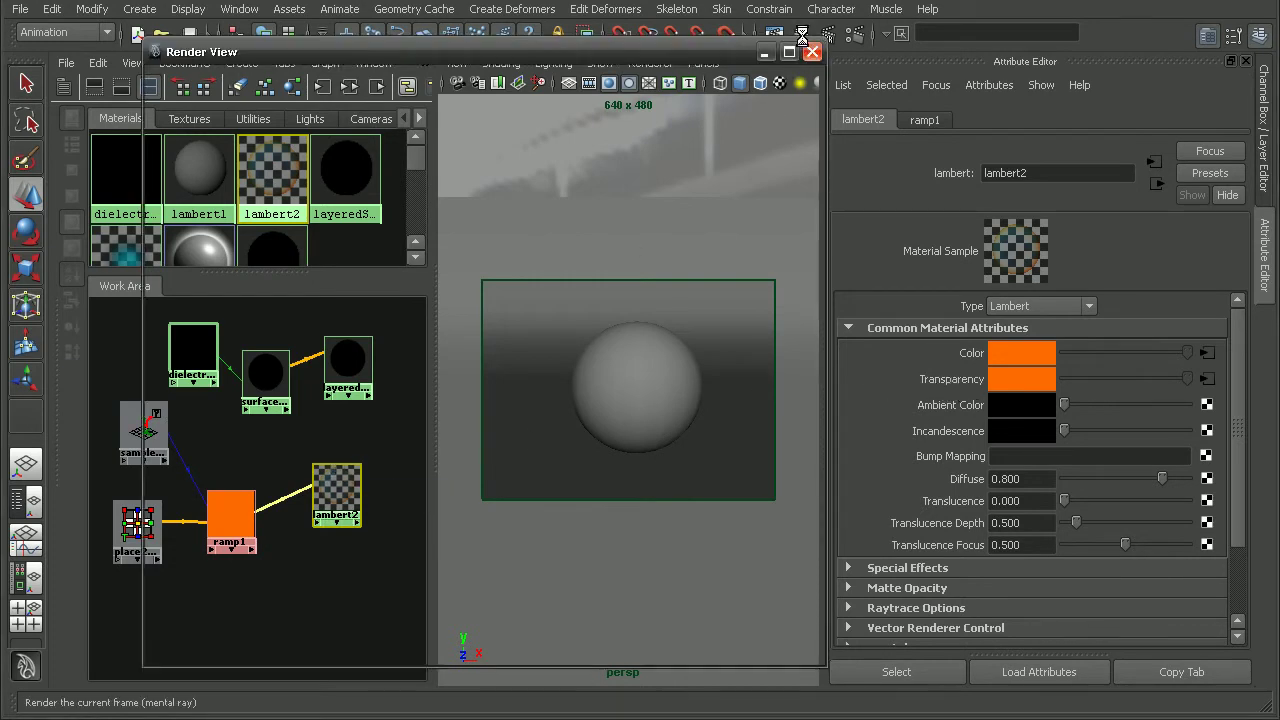
{"action": "scroll", "coordinate": [420, 454], "scroll_direction": "up", "scroll_amount": 6}
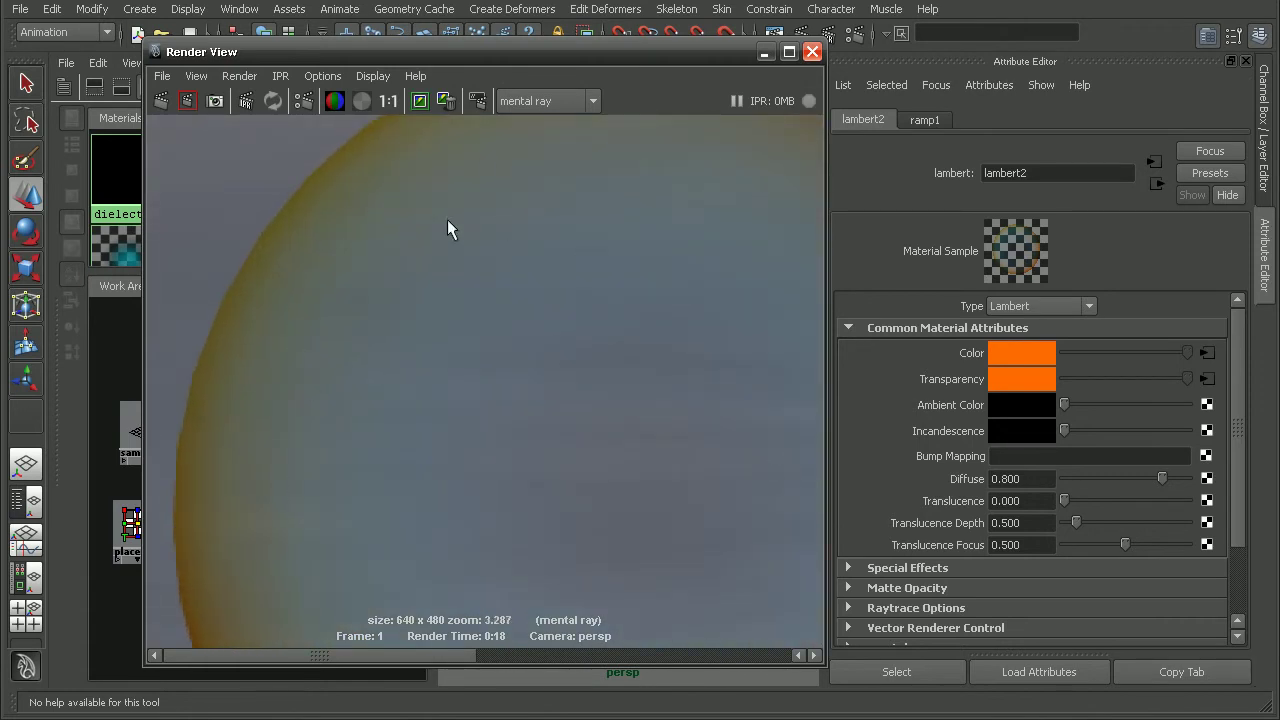
{"action": "middle_click_drag", "start_coordinate": [447, 229], "coordinate": [375, 415], "text": "alt"}
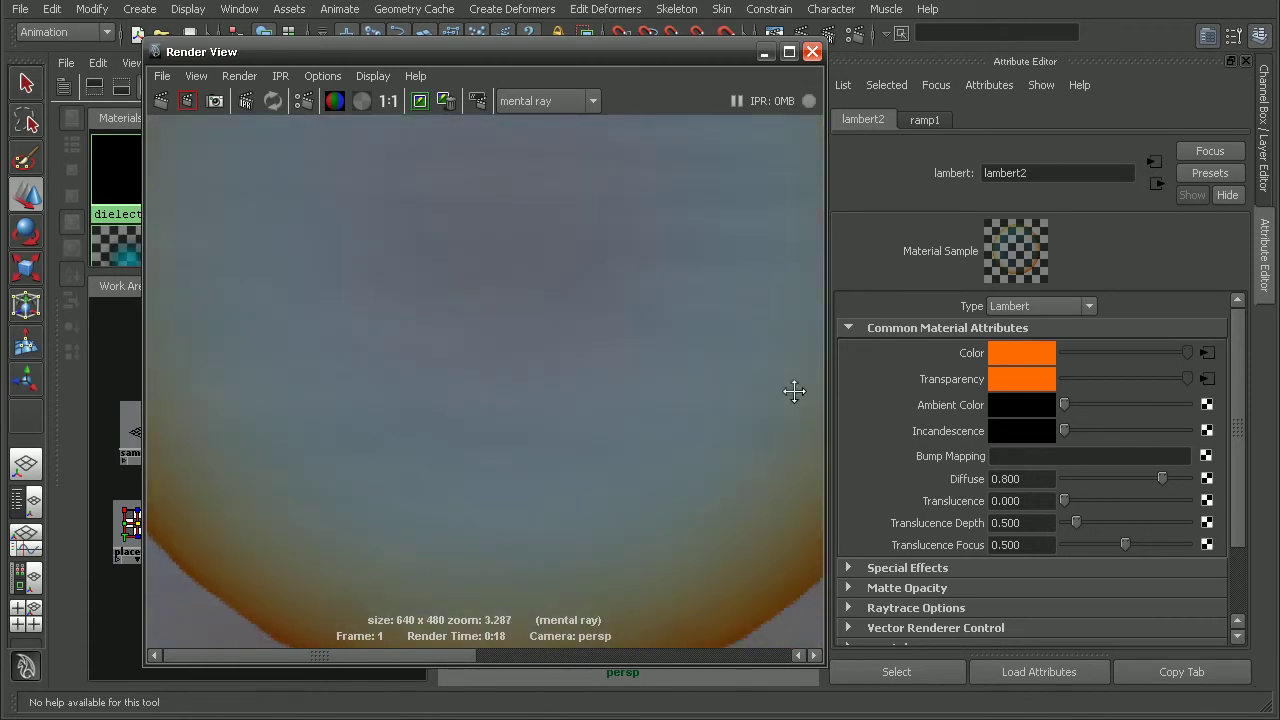
{"action": "scroll", "coordinate": [446, 354], "scroll_direction": "down", "scroll_amount": 4}
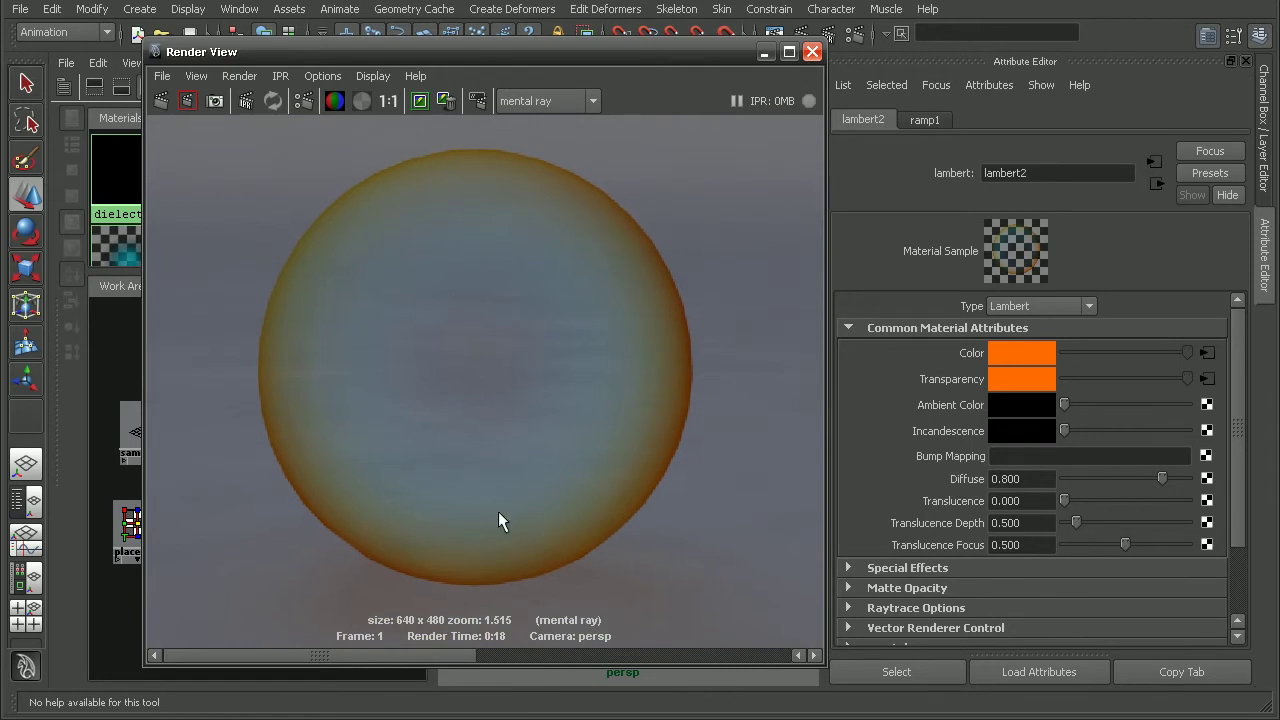
{"action": "left_click", "coordinate": [812, 51]}
{"action": "left_click", "coordinate": [236, 515]}
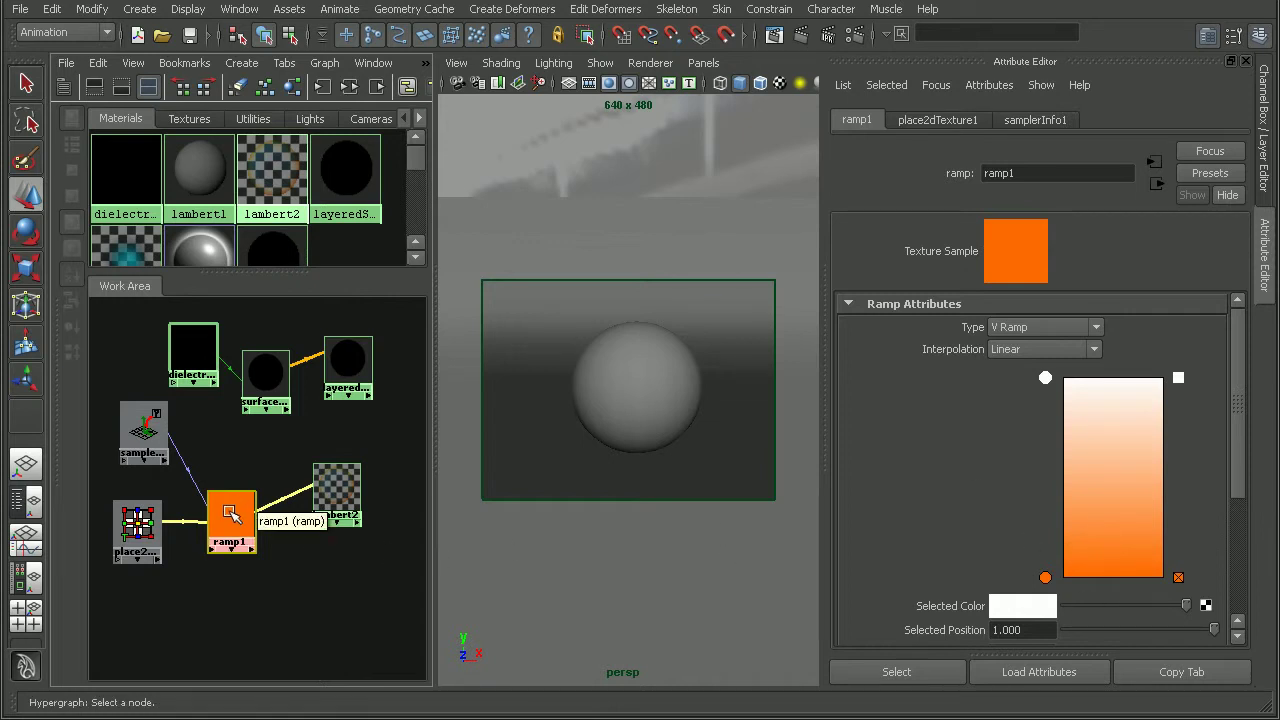
{"action": "left_click_drag", "start_coordinate": [228, 512], "coordinate": [232, 485]}
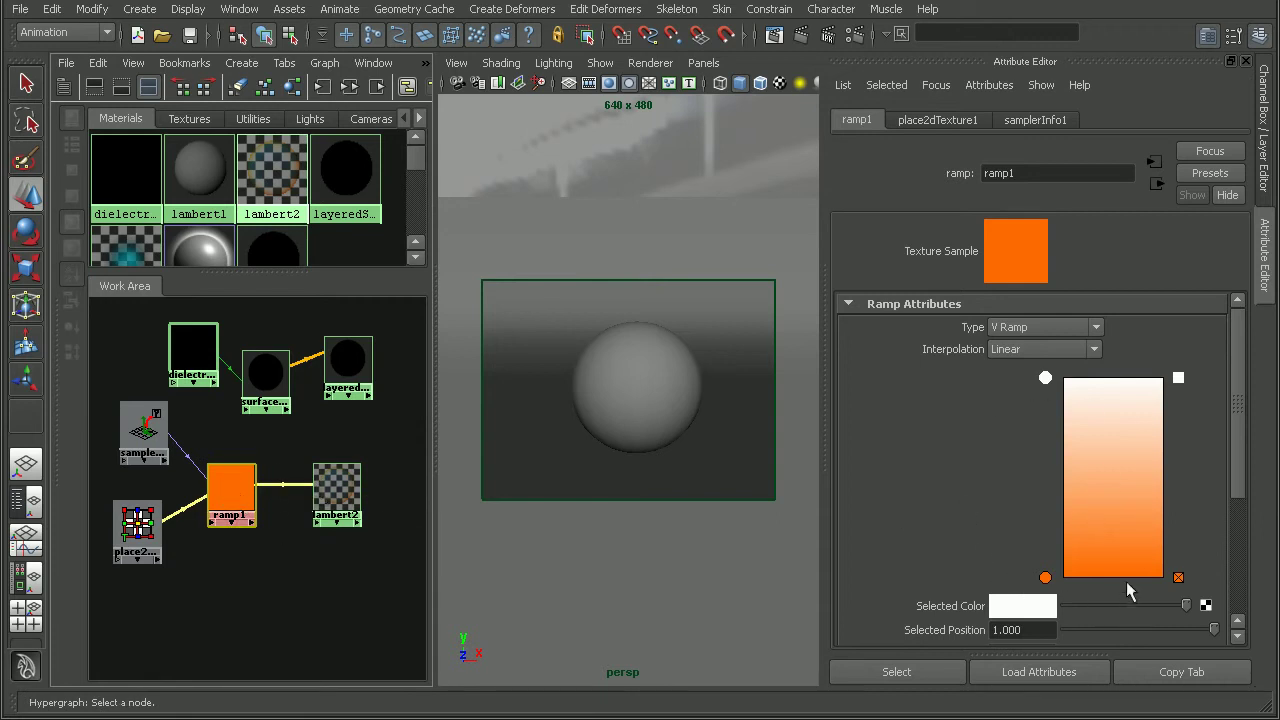
- Duplicate ramp1 as ramp2, set its bottom colour to black, and link place2dTexture1 to it
{"action": "left_click_drag", "start_coordinate": [242, 489], "coordinate": [234, 481]}
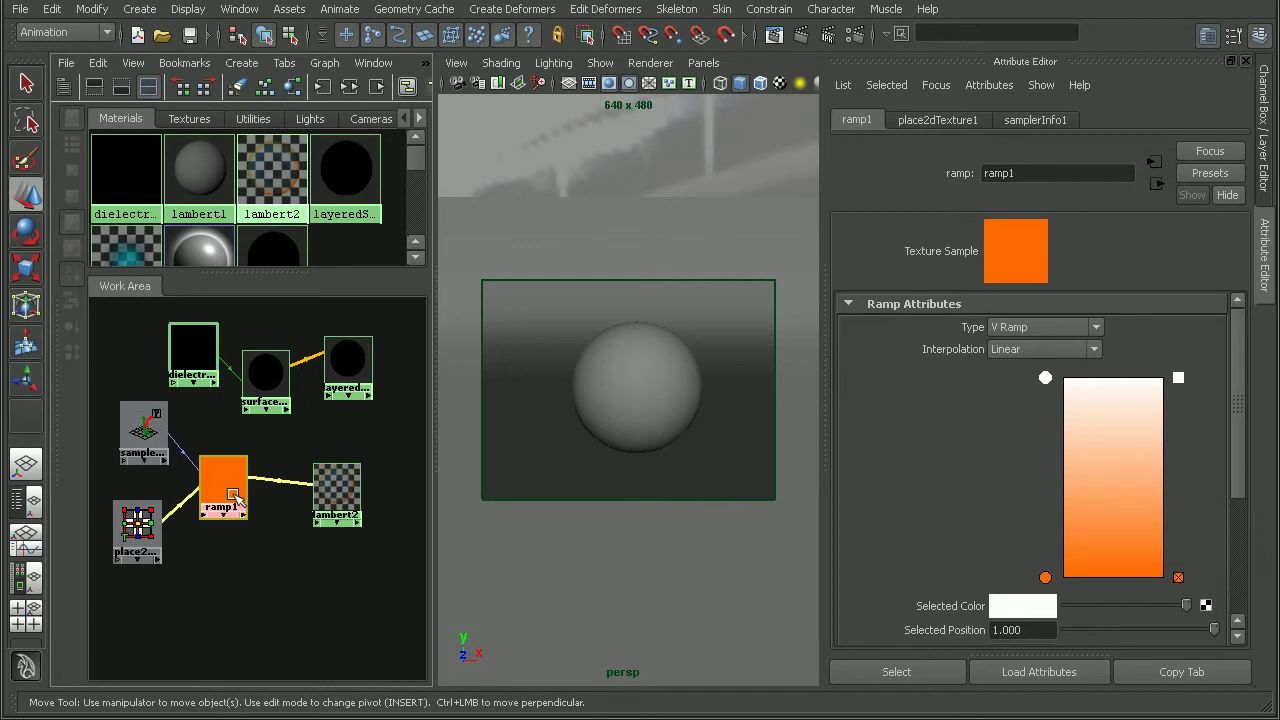
{"action": "key", "text": "ctrl+d"}
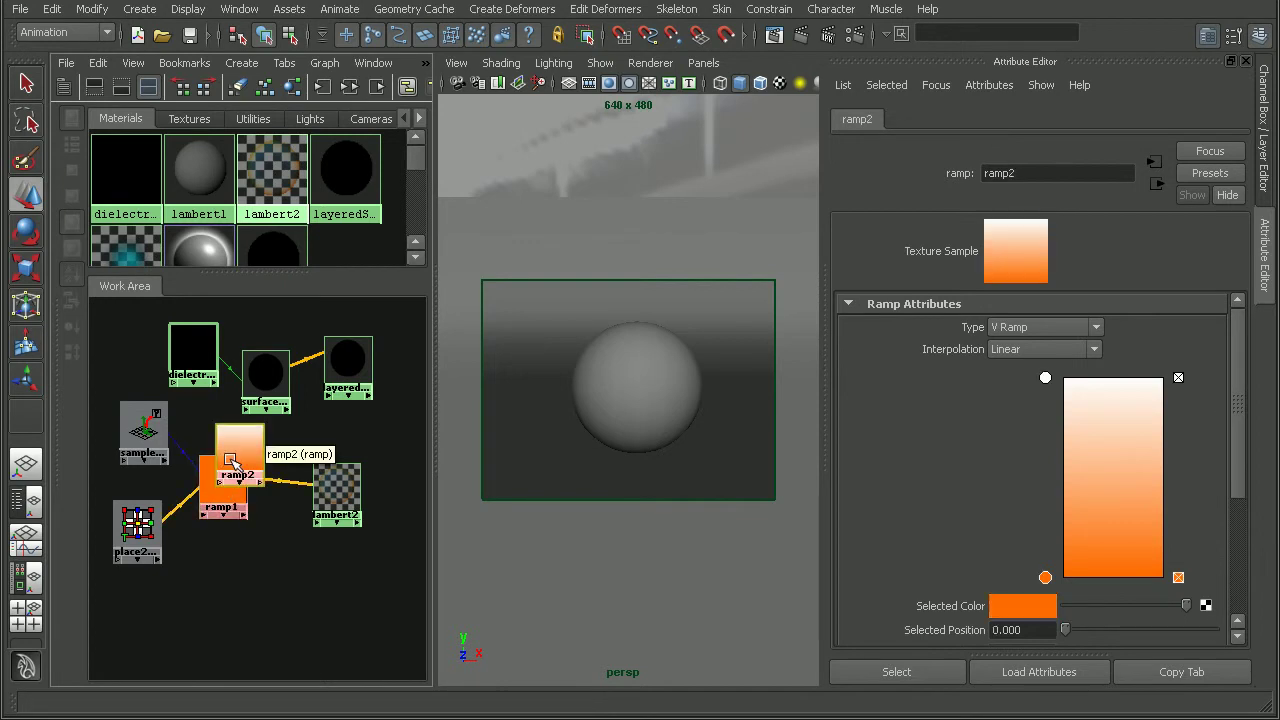
{"action": "left_click_drag", "start_coordinate": [233, 462], "coordinate": [221, 568]}
{"action": "middle_click_drag", "start_coordinate": [221, 568], "coordinate": [1047, 580]}
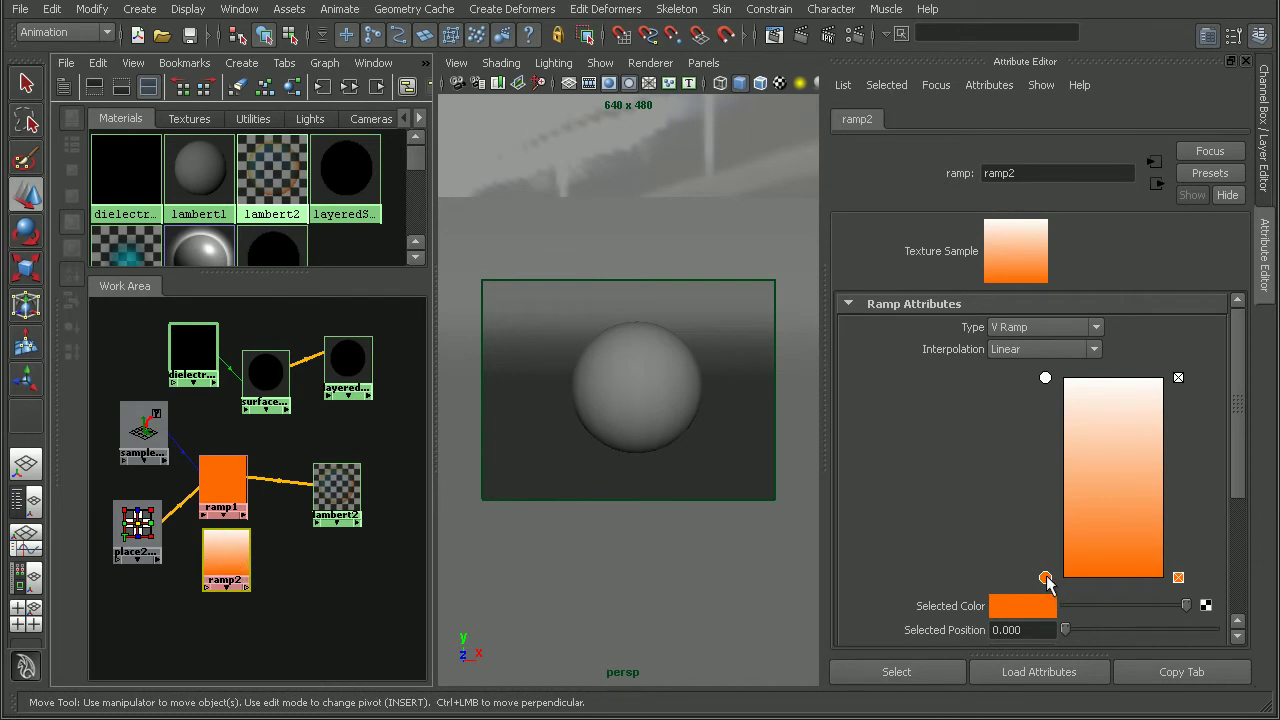
{"action": "left_click_drag", "start_coordinate": [1092, 605], "coordinate": [1063, 606]}
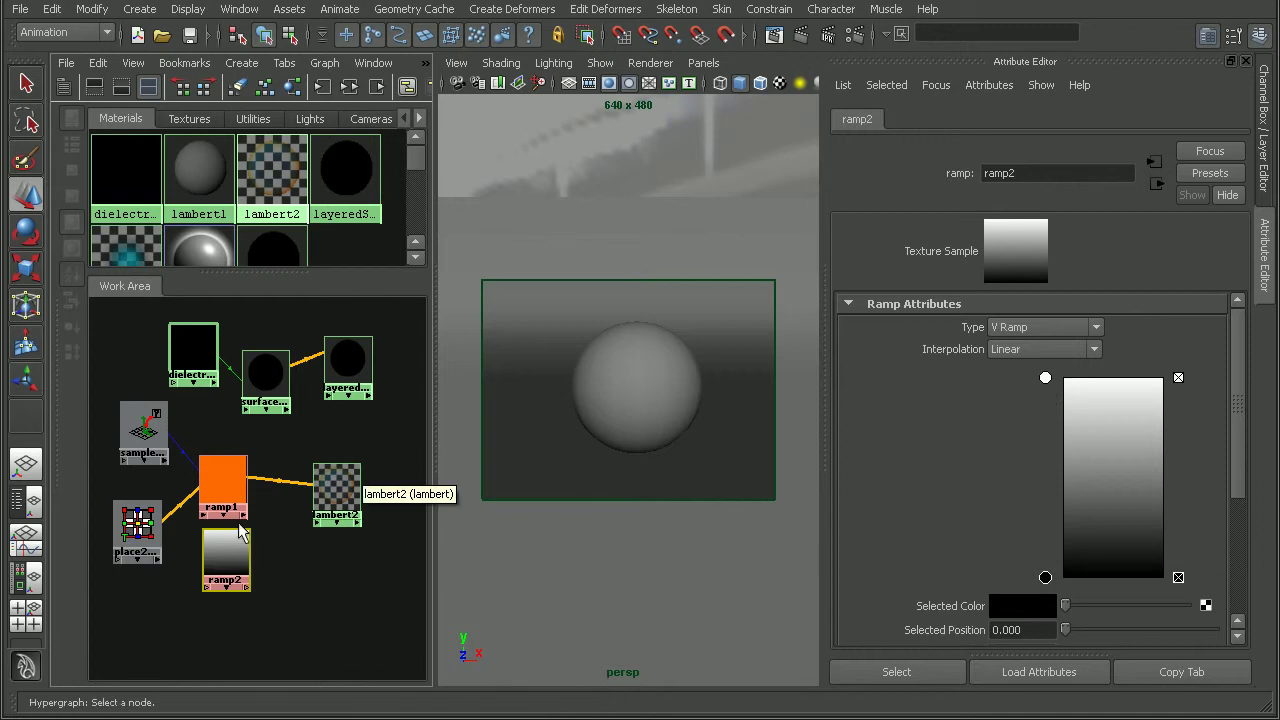
{"action": "middle_click_drag", "start_coordinate": [229, 543], "coordinate": [223, 562]}
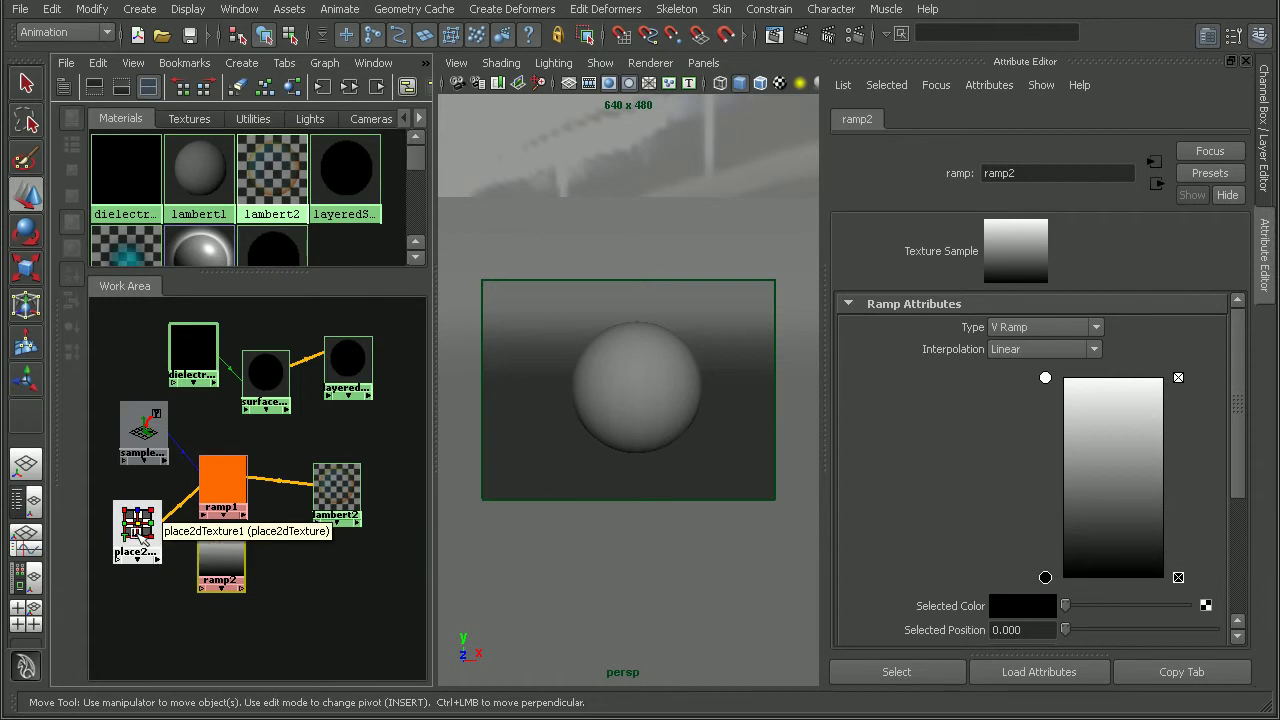
{"action": "middle_click_drag", "start_coordinate": [140, 537], "coordinate": [222, 572]}
- Connect samplerInfo1's facingRatio output to ramp2's uvCoord vCoord in the Connection Editor
{"action": "left_click", "coordinate": [248, 591]}
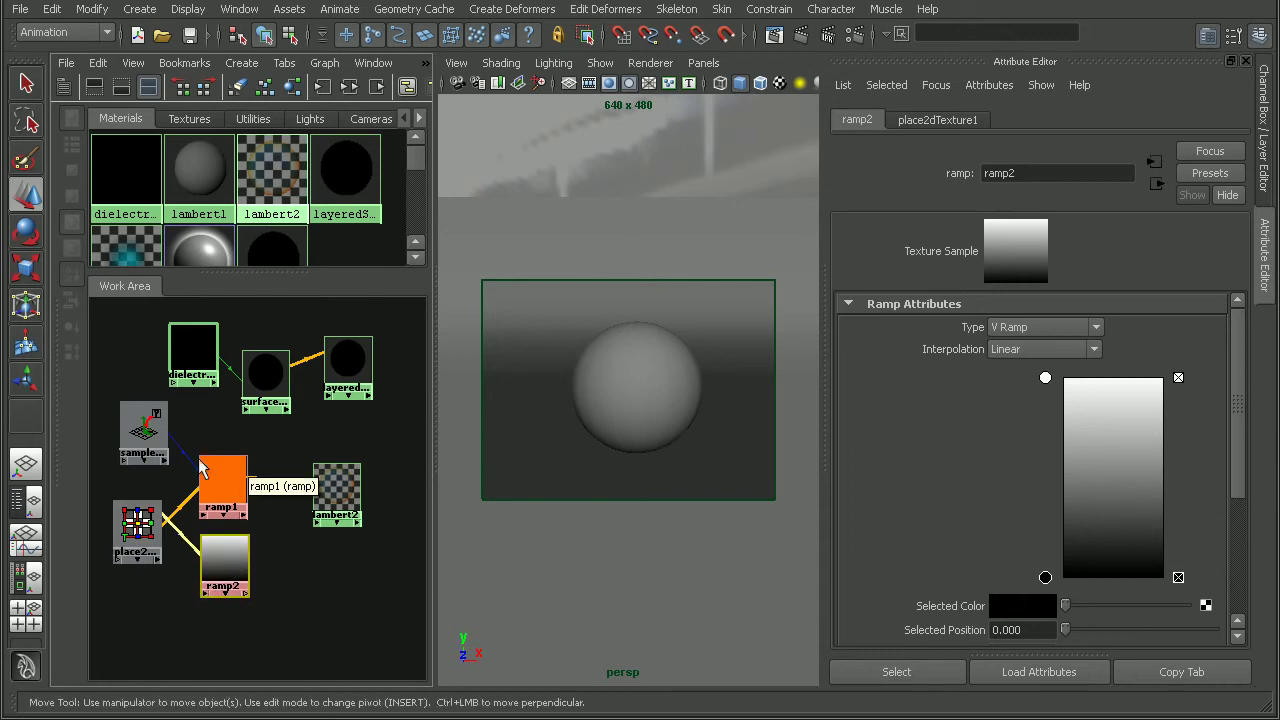
{"action": "left_click_drag", "start_coordinate": [149, 438], "coordinate": [137, 446]}
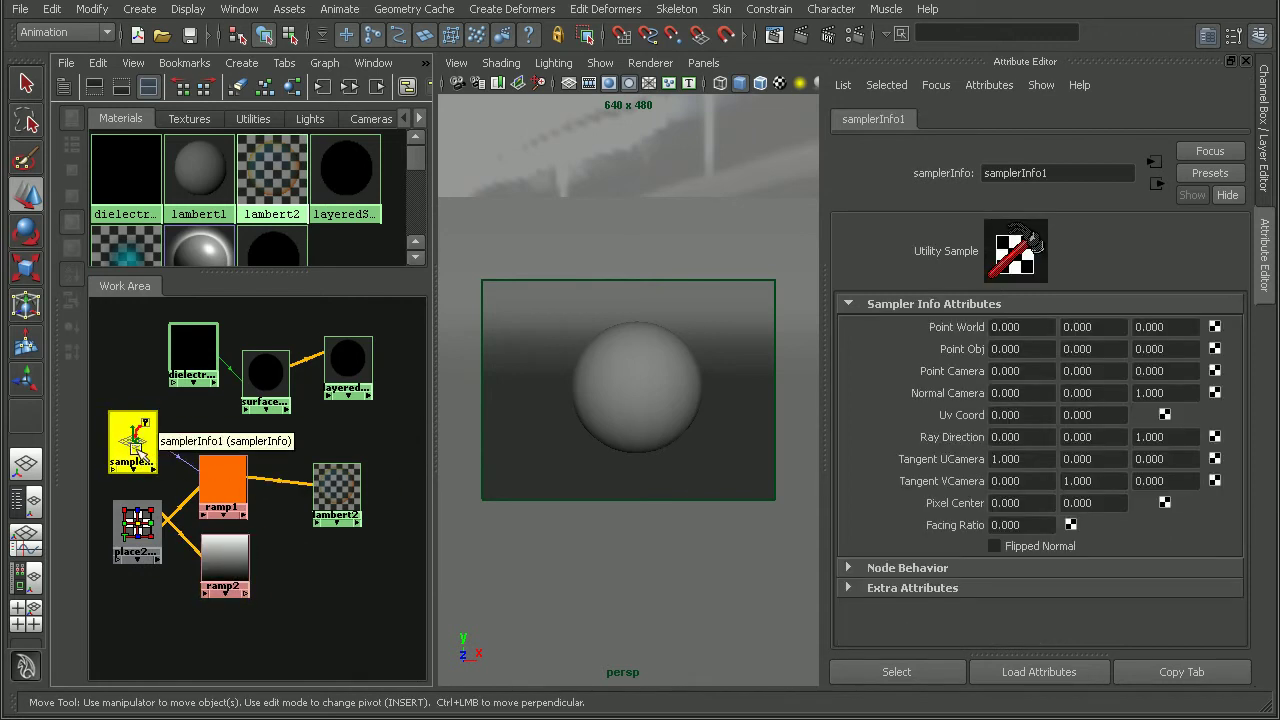
{"action": "middle_click_drag", "start_coordinate": [140, 447], "coordinate": [220, 556]}
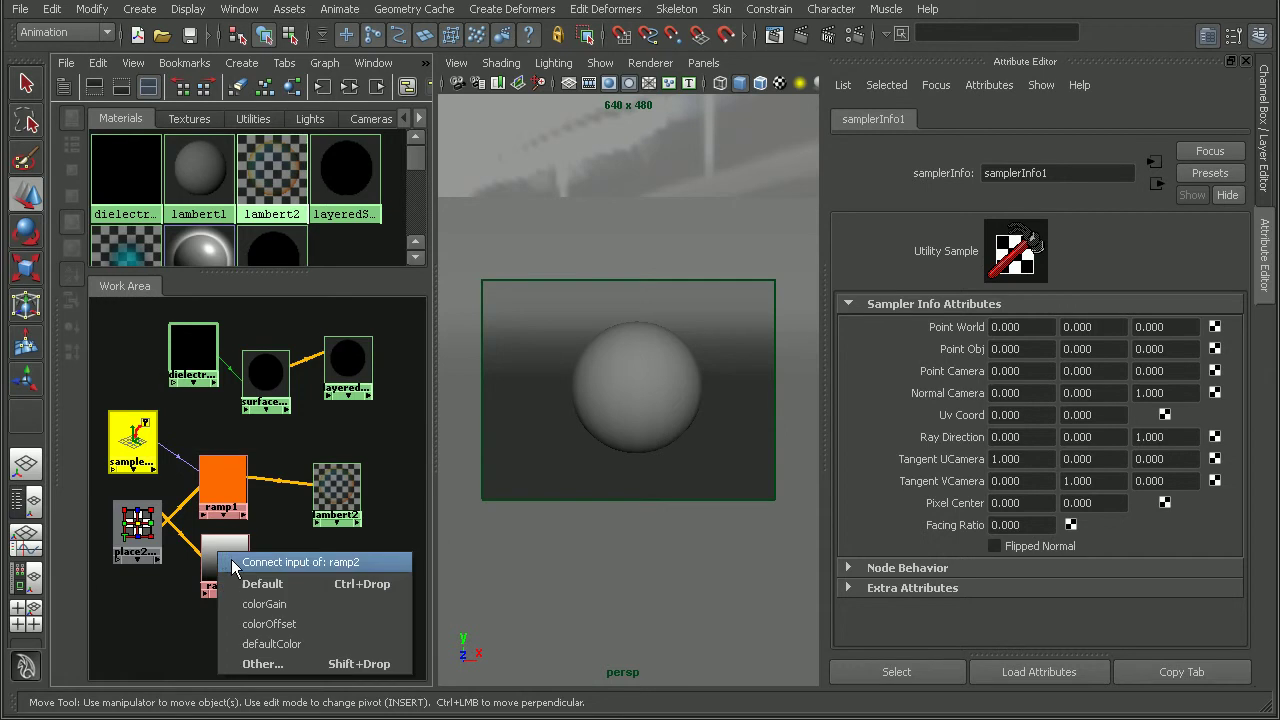
{"action": "left_click", "coordinate": [255, 663]}
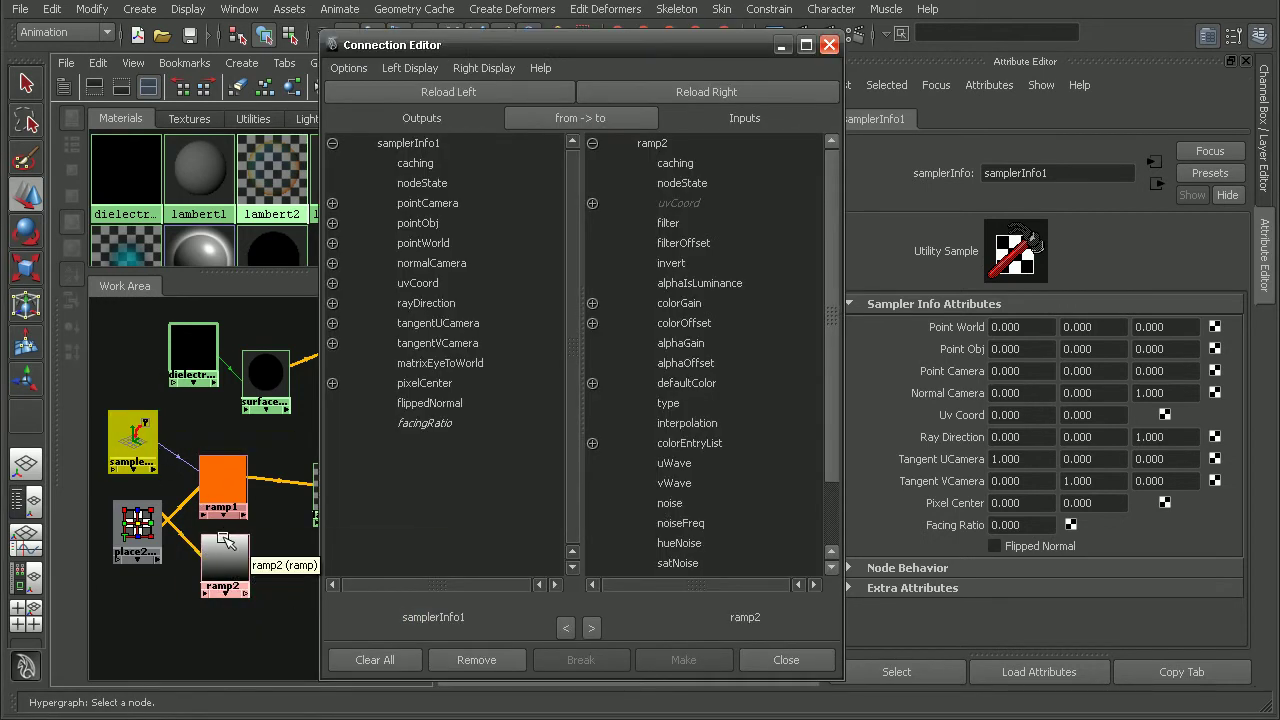
{"action": "left_click", "coordinate": [452, 423]}
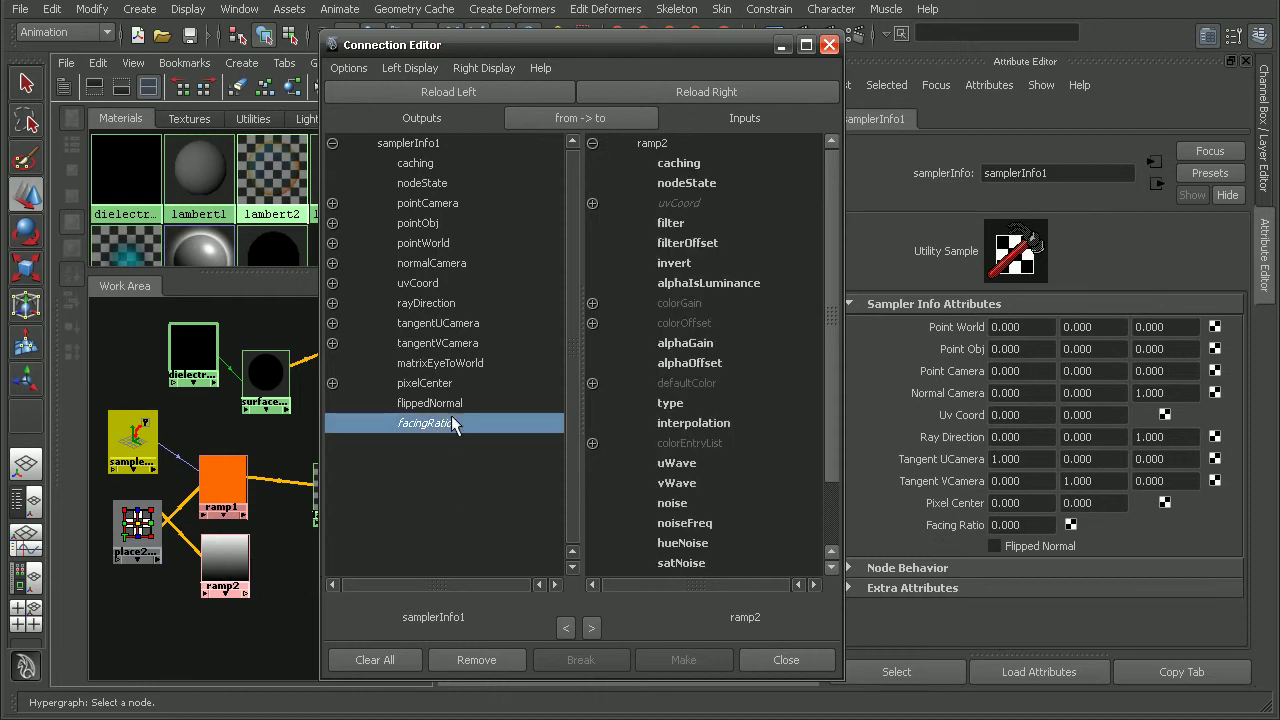
{"action": "left_click", "coordinate": [592, 202]}
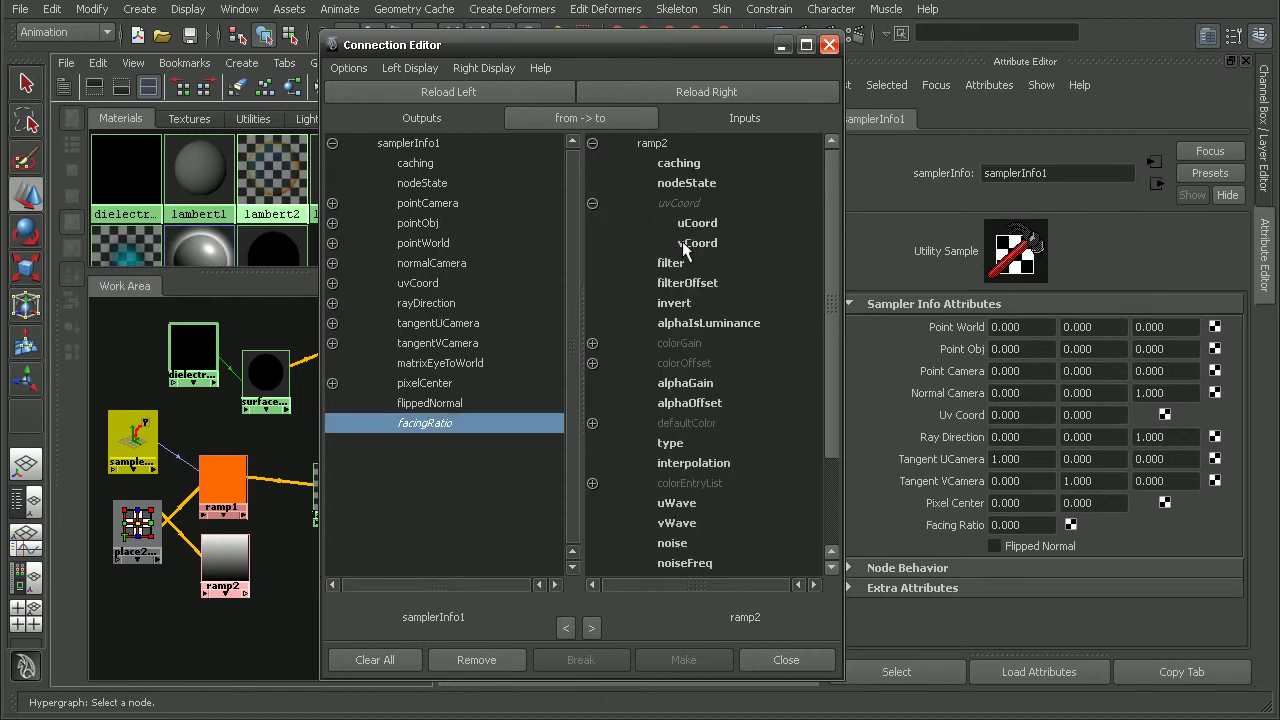
{"action": "left_click", "coordinate": [695, 243]}
{"action": "left_click", "coordinate": [791, 664]}
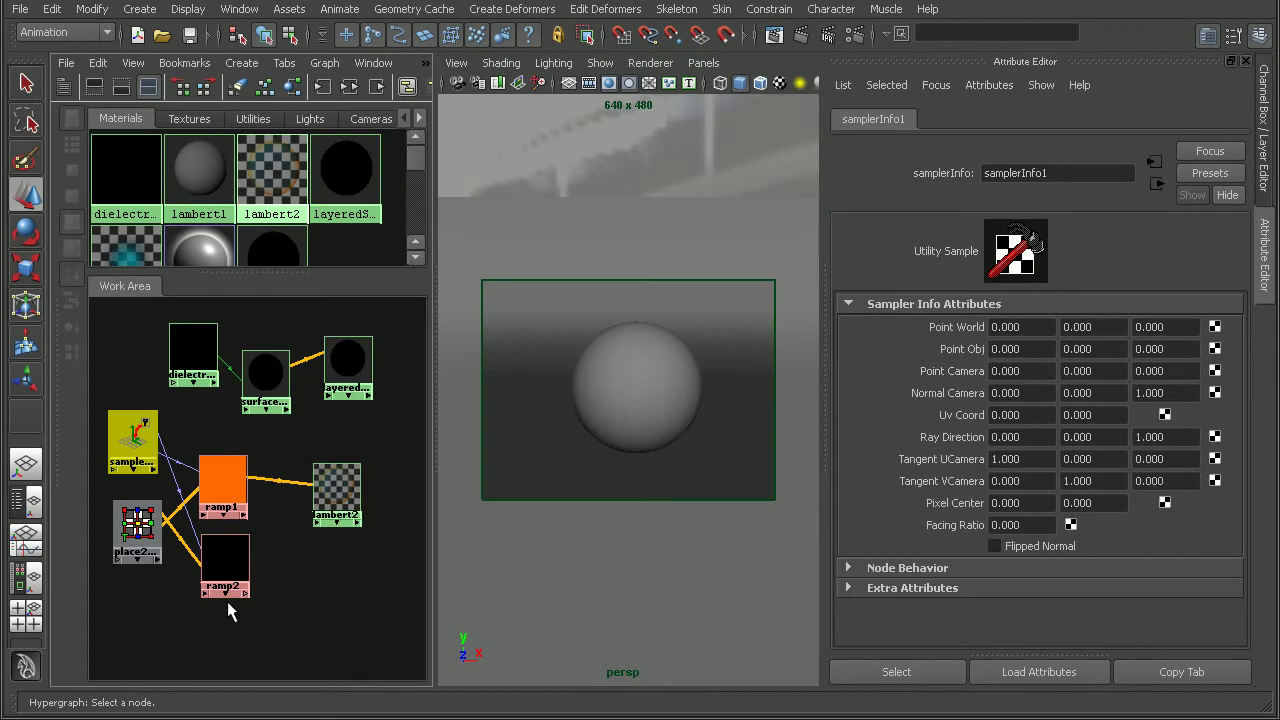
{"action": "left_click", "coordinate": [222, 575]}
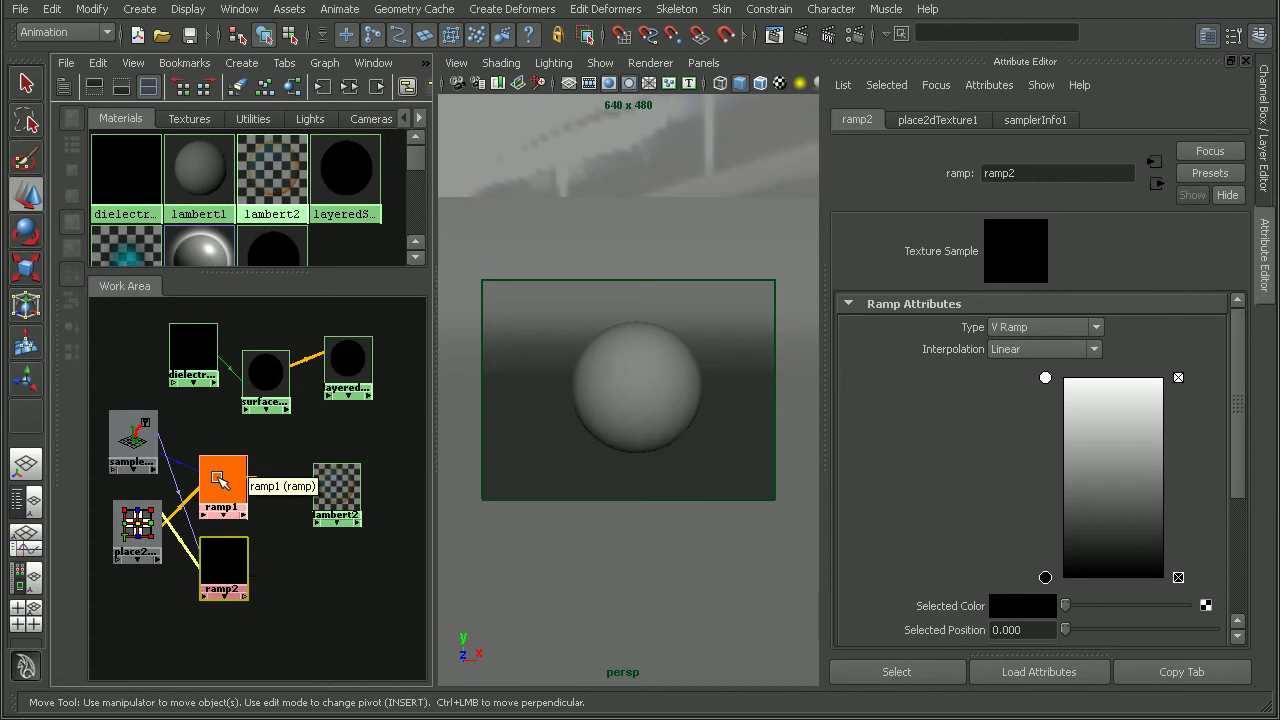
- Plug ramp2 into lambert2's Transparency attribute
{"action": "left_click_drag", "start_coordinate": [220, 482], "coordinate": [220, 477]}
{"action": "left_click", "coordinate": [210, 565]}
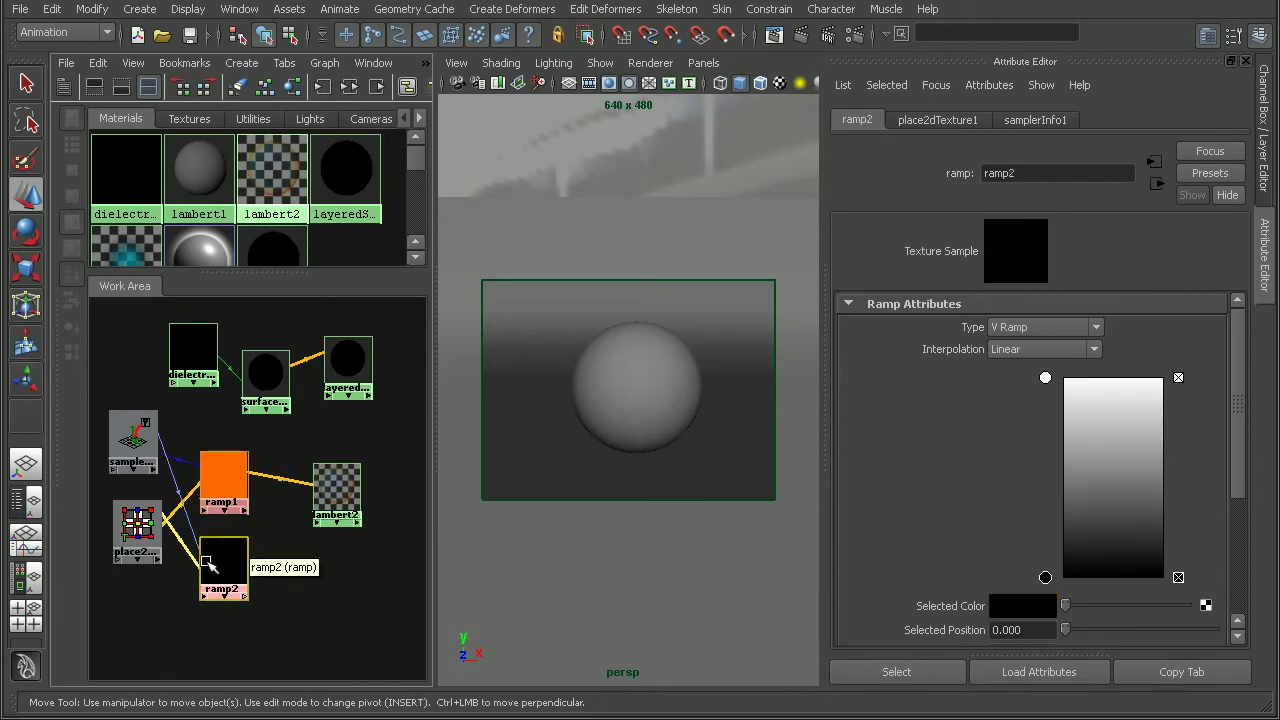
{"action": "left_click", "coordinate": [338, 492]}
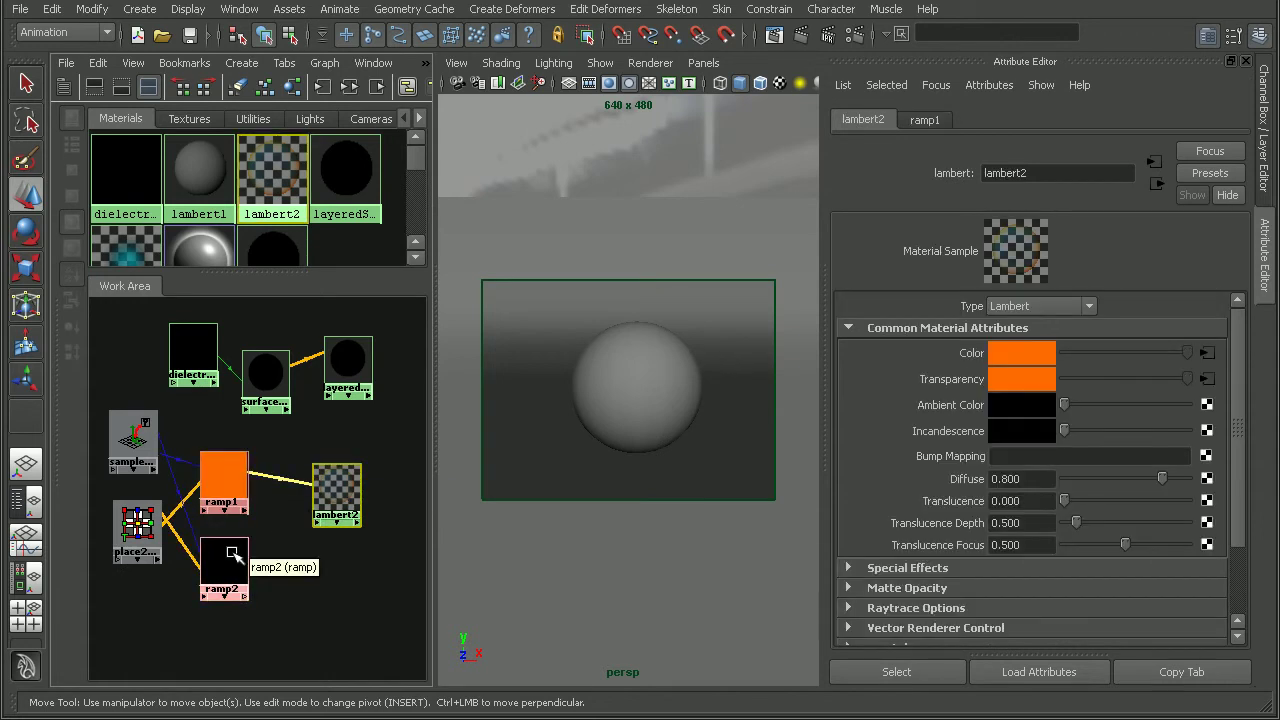
{"action": "middle_click_drag", "start_coordinate": [232, 553], "coordinate": [983, 378]}
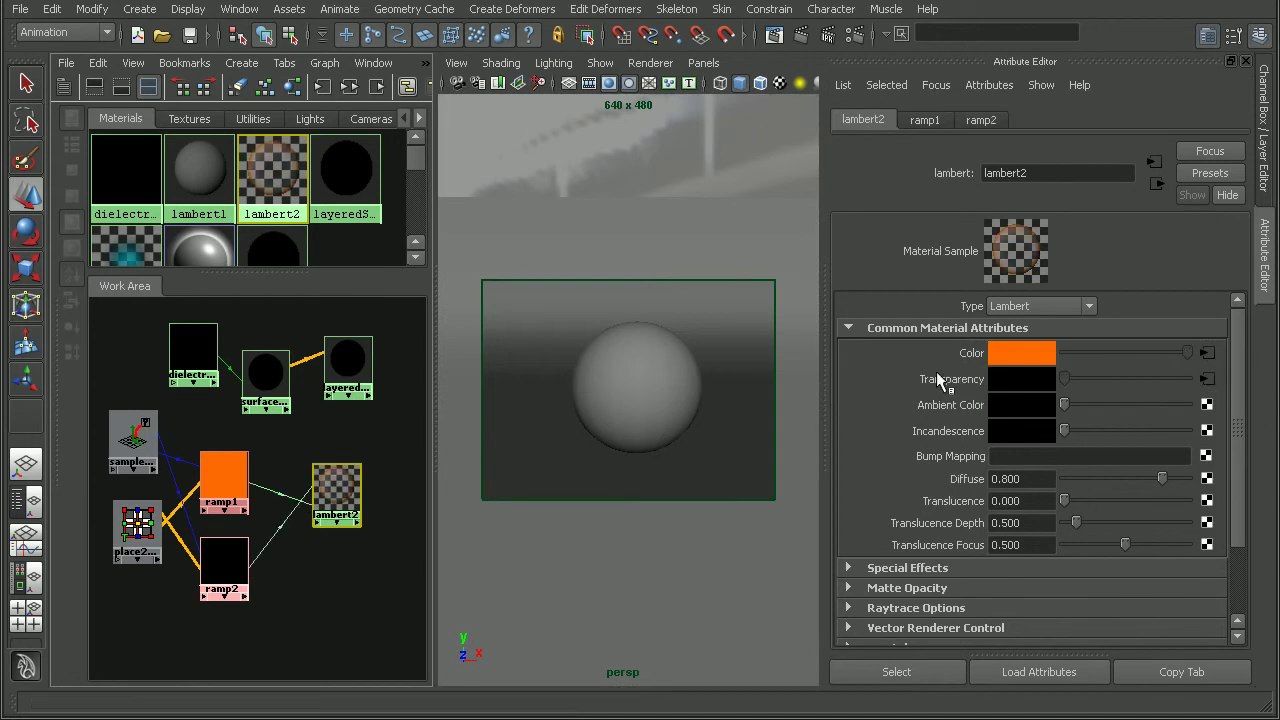
- Render the frame and zoom in and out to inspect the orange-rimmed transparent sphere
{"action": "left_click", "coordinate": [809, 31]}
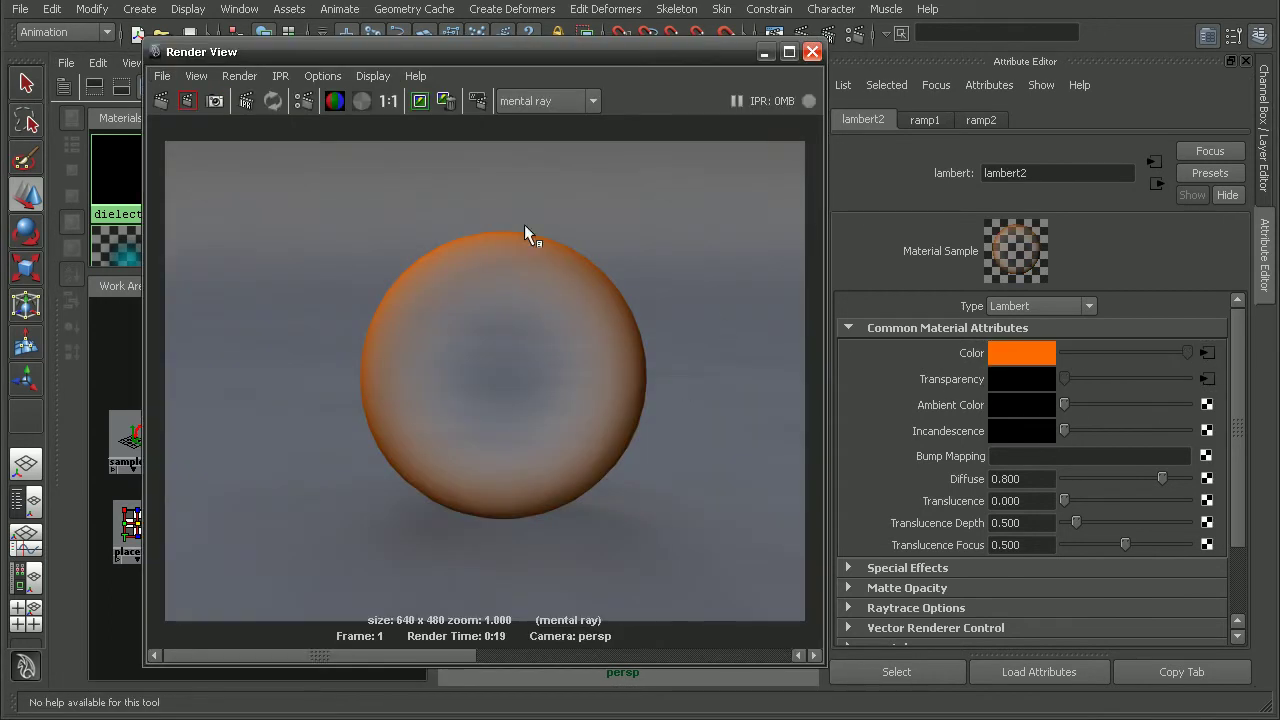
{"action": "right_click_drag", "start_coordinate": [408, 430], "coordinate": [797, 350], "text": "alt"}
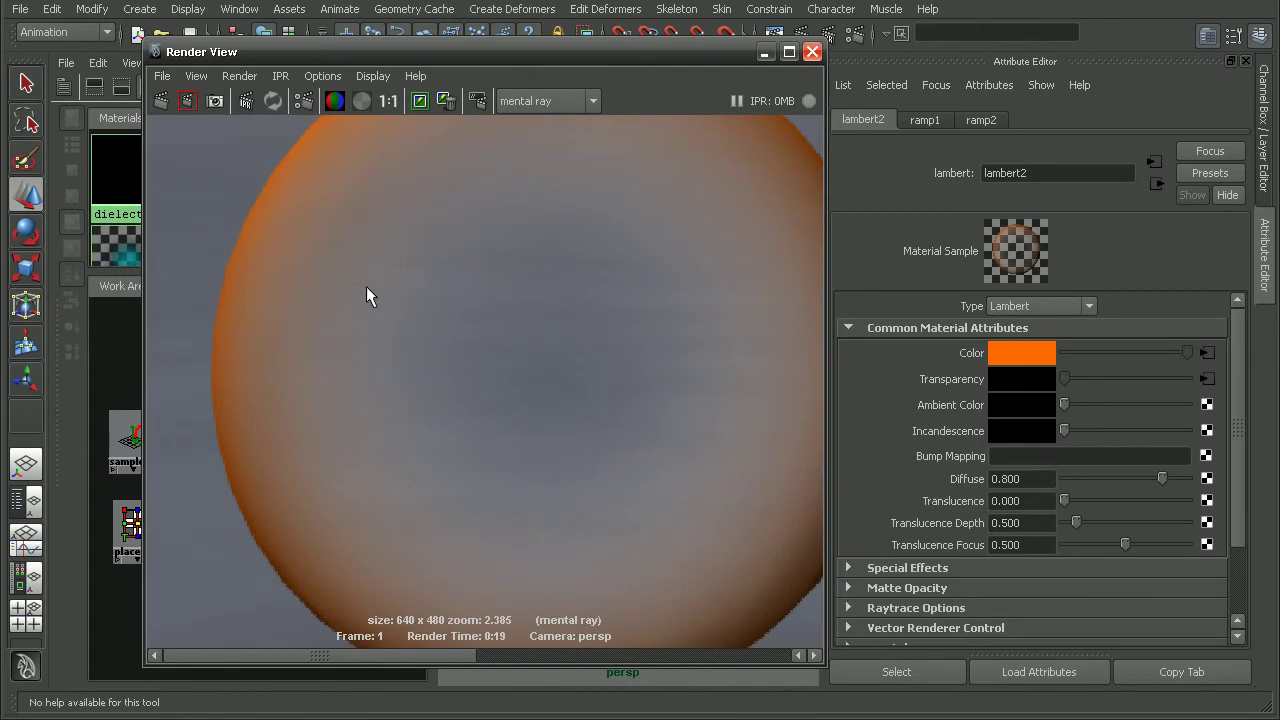
{"action": "right_click_drag", "start_coordinate": [629, 420], "coordinate": [316, 214], "text": "alt"}
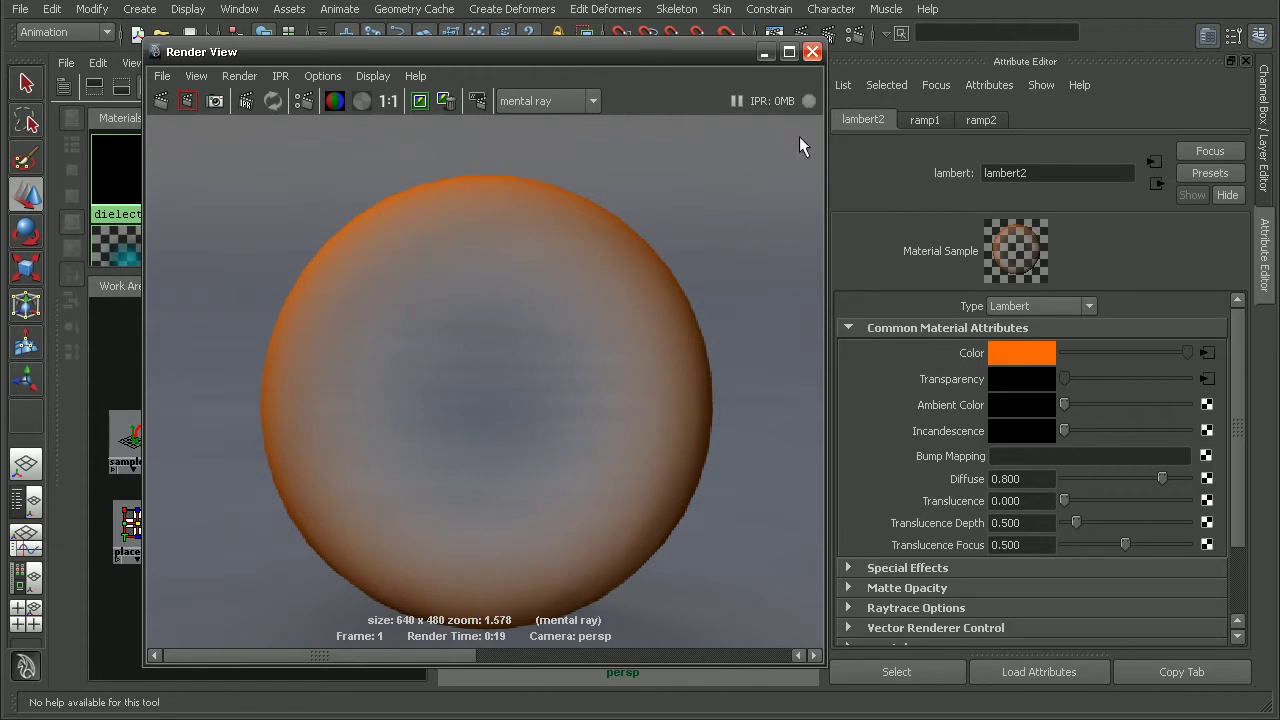
{"action": "left_click", "coordinate": [812, 51]}
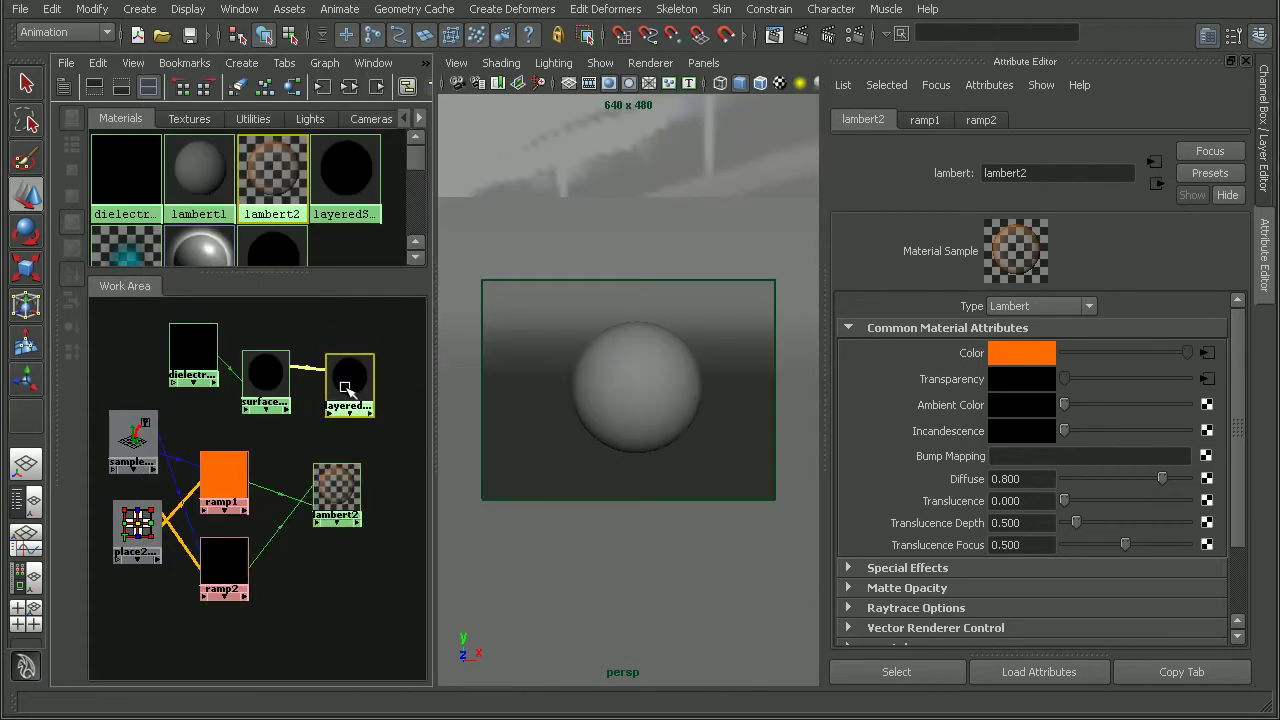
- Add lambert2 as a layer in layeredShader1 above surfaceShader2, then render a test frame
{"action": "left_click_drag", "start_coordinate": [345, 368], "coordinate": [349, 388]}
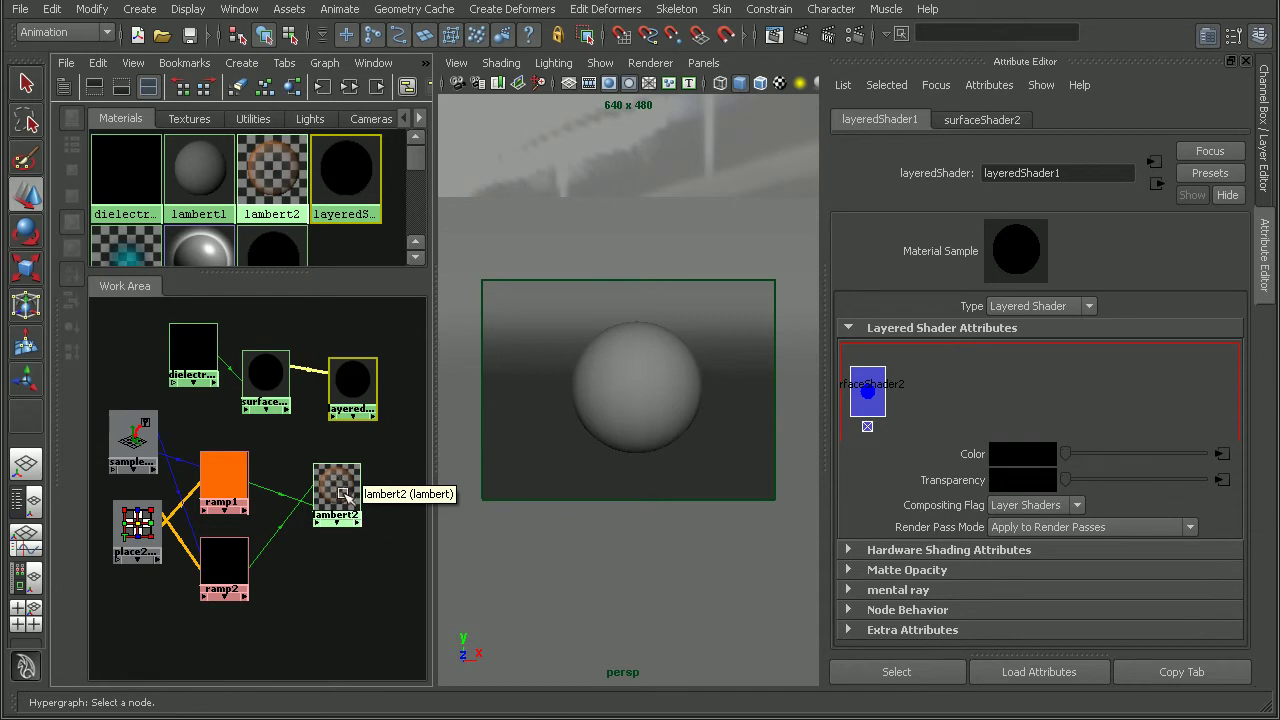
{"action": "middle_click_drag", "start_coordinate": [345, 495], "coordinate": [912, 398]}
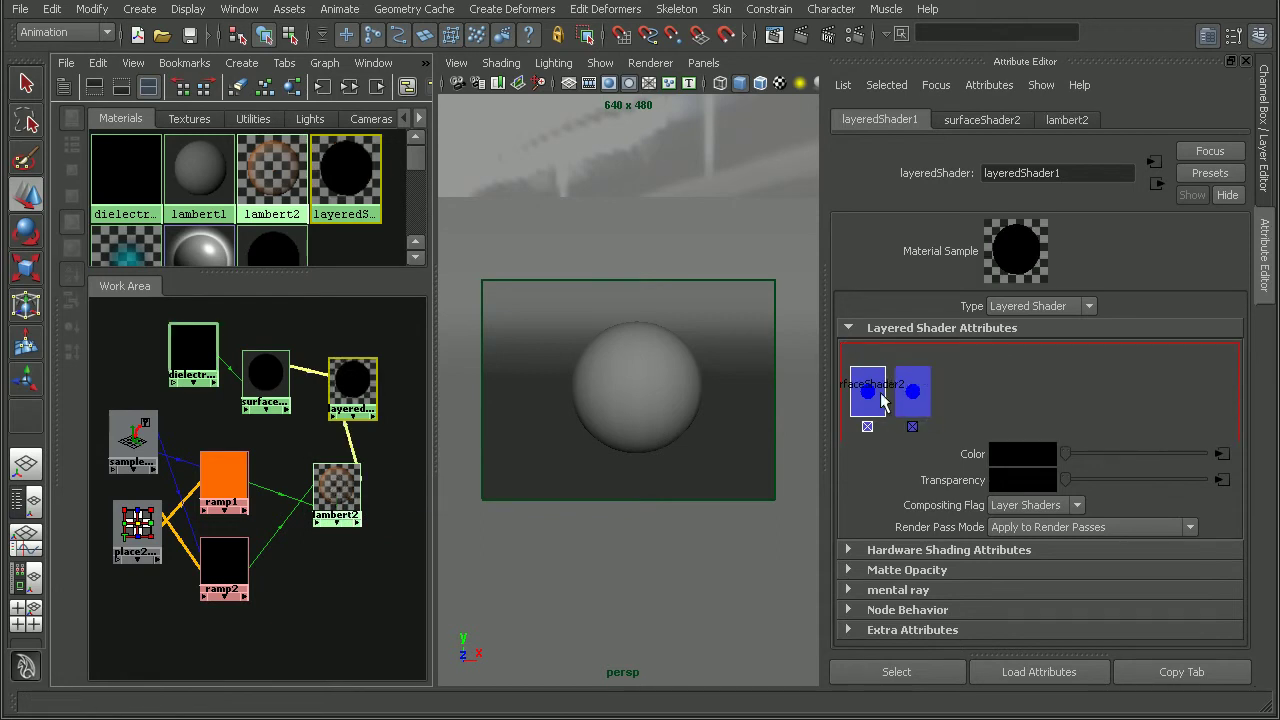
{"action": "middle_click_drag", "start_coordinate": [868, 396], "coordinate": [940, 398]}
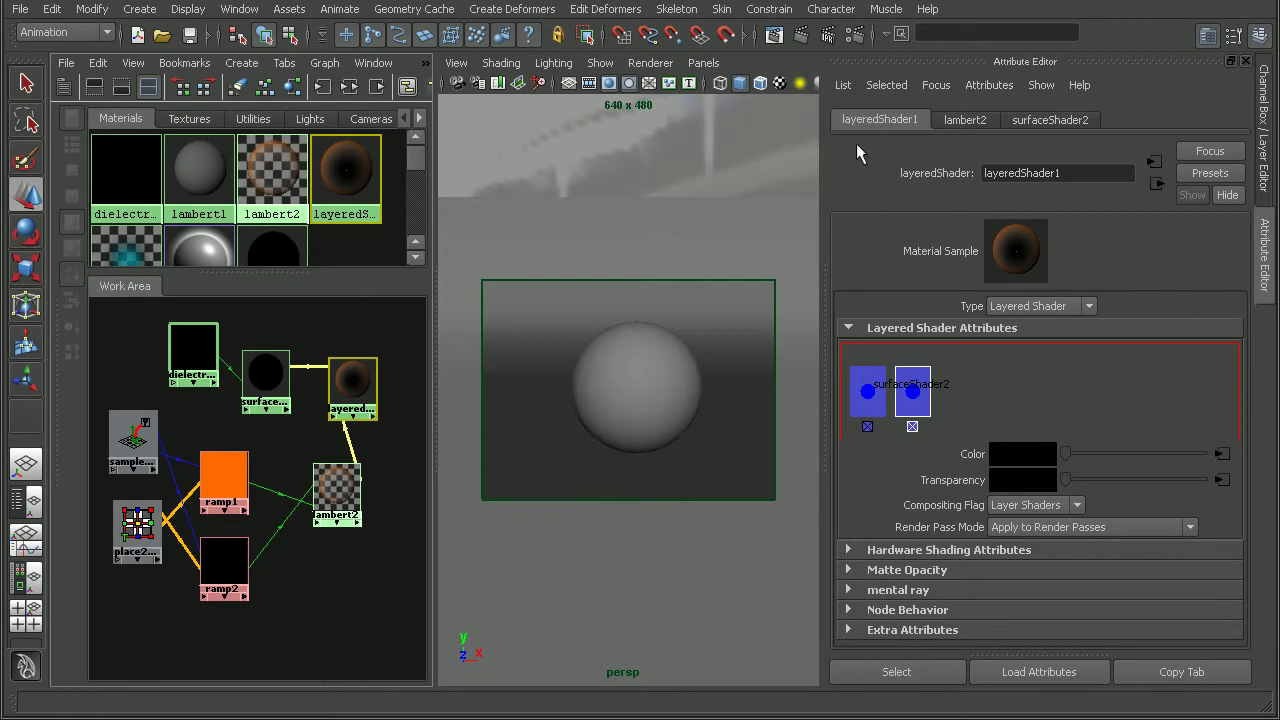
{"action": "left_click", "coordinate": [800, 35]}
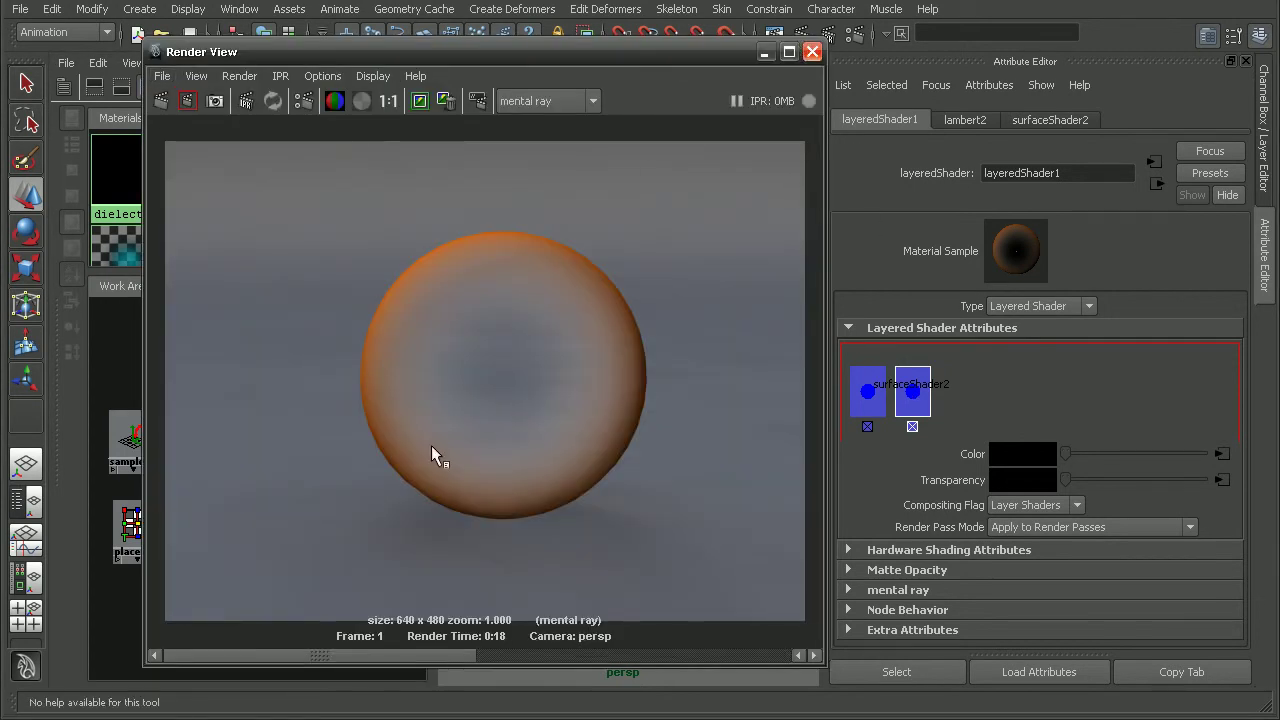
- Select pSphere1 and assign layeredShader1 to it as its material
{"action": "left_click", "coordinate": [812, 51]}
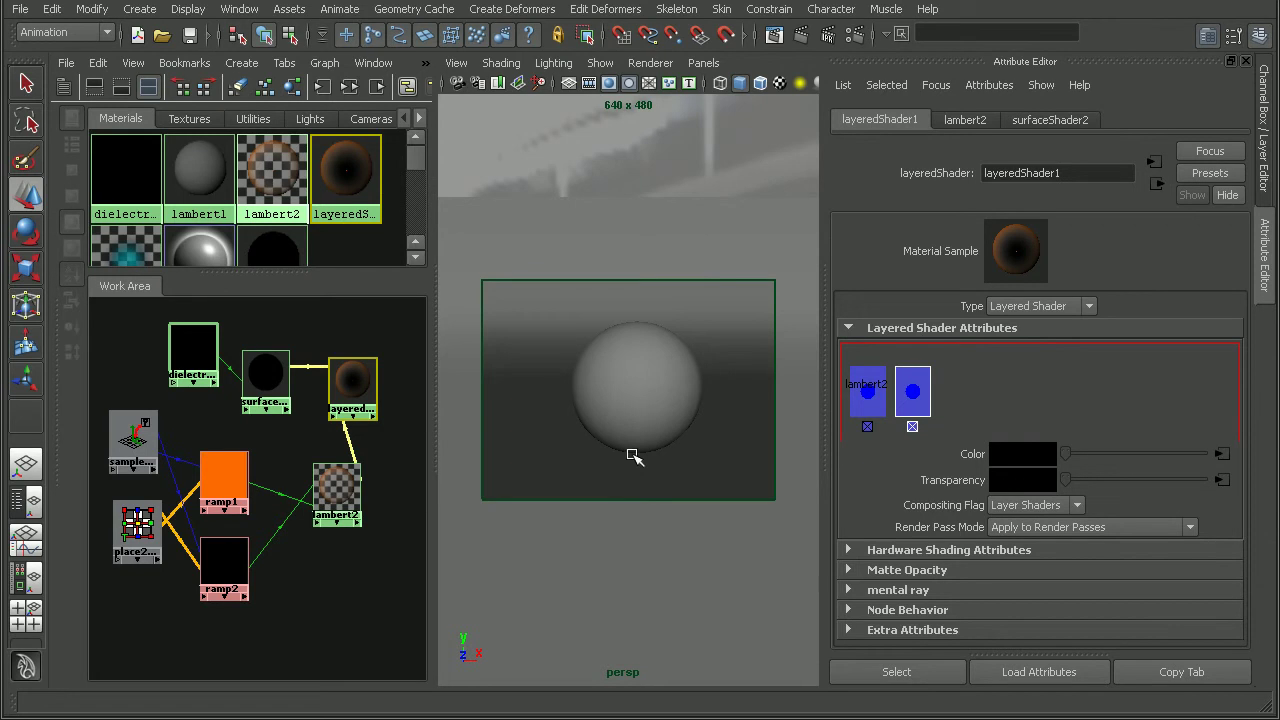
{"action": "left_click", "coordinate": [655, 355]}
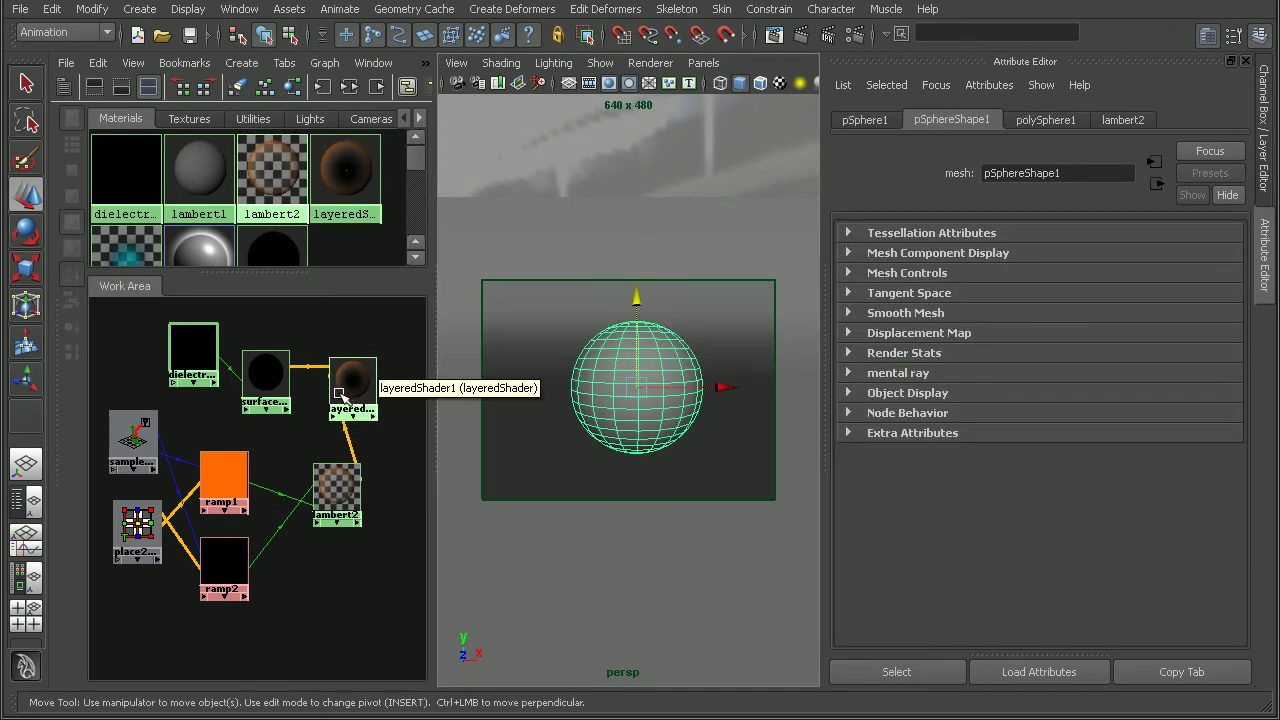
{"action": "right_click_drag", "start_coordinate": [356, 388], "coordinate": [357, 340]}
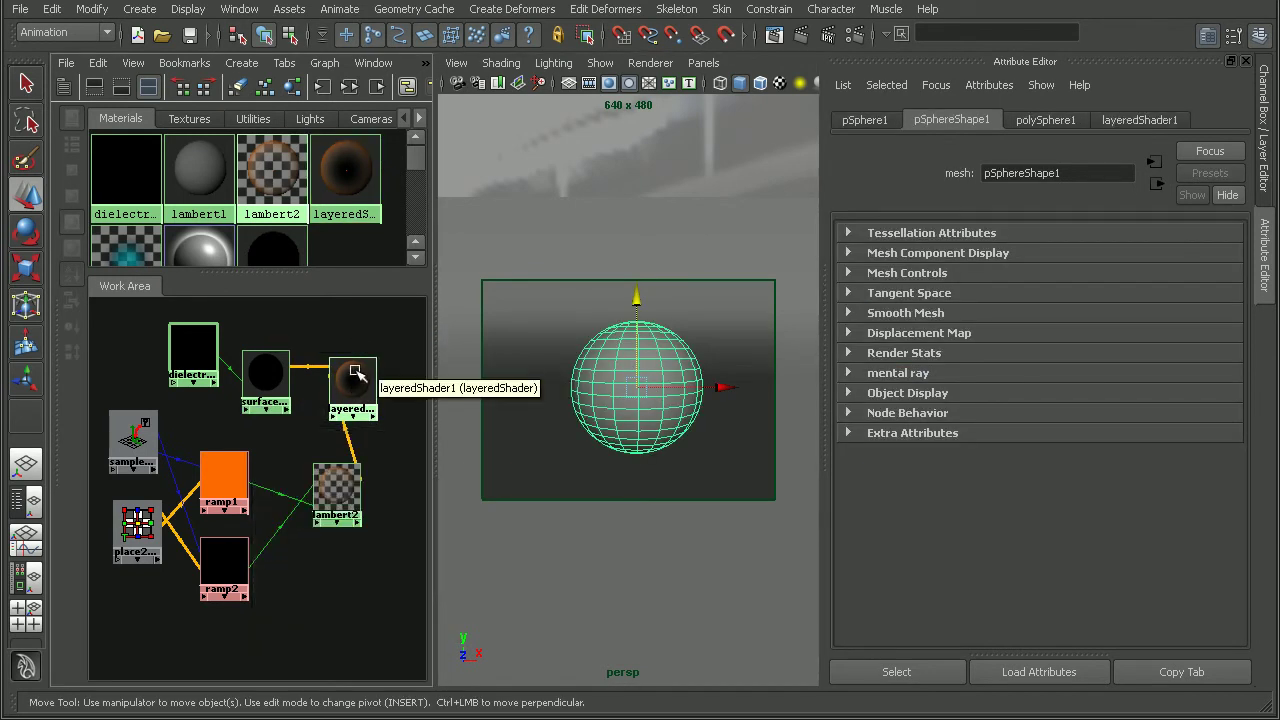
- Render the orange-rimmed glass sphere and compare it with earlier renders in the Render View history
{"action": "left_click", "coordinate": [807, 35]}
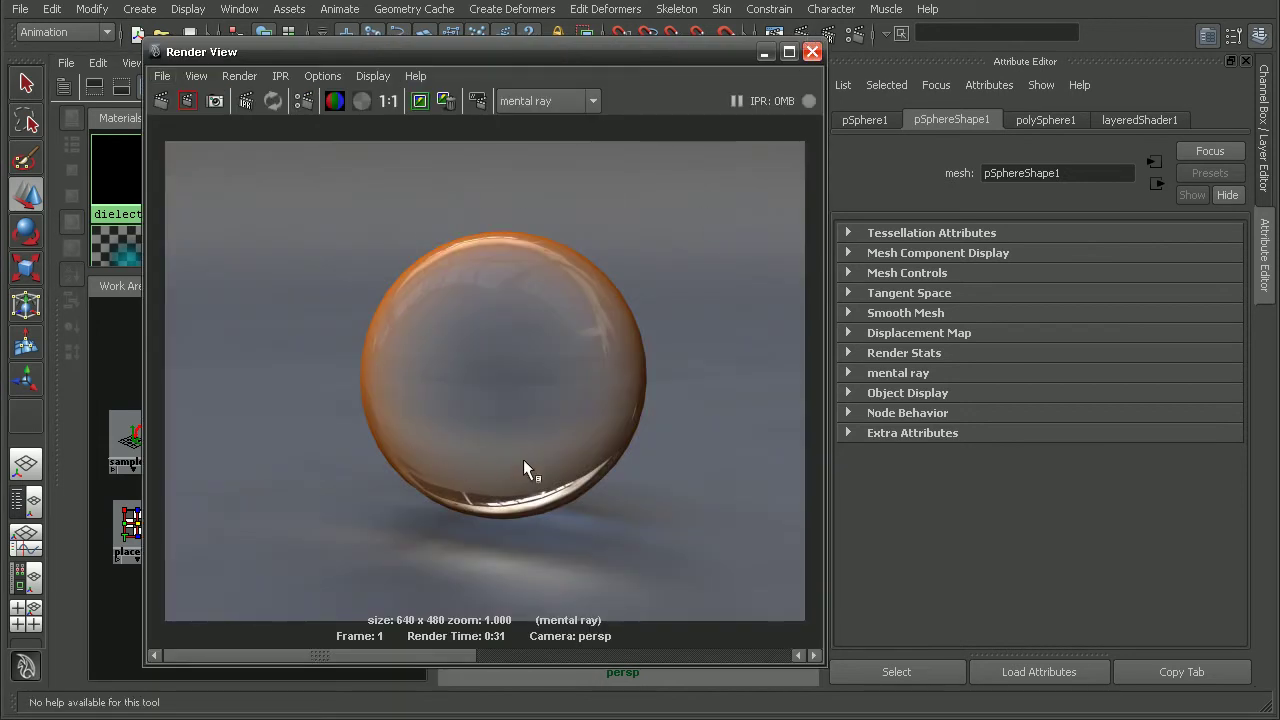
{"action": "right_click_drag", "start_coordinate": [493, 426], "coordinate": [394, 281], "text": "alt"}
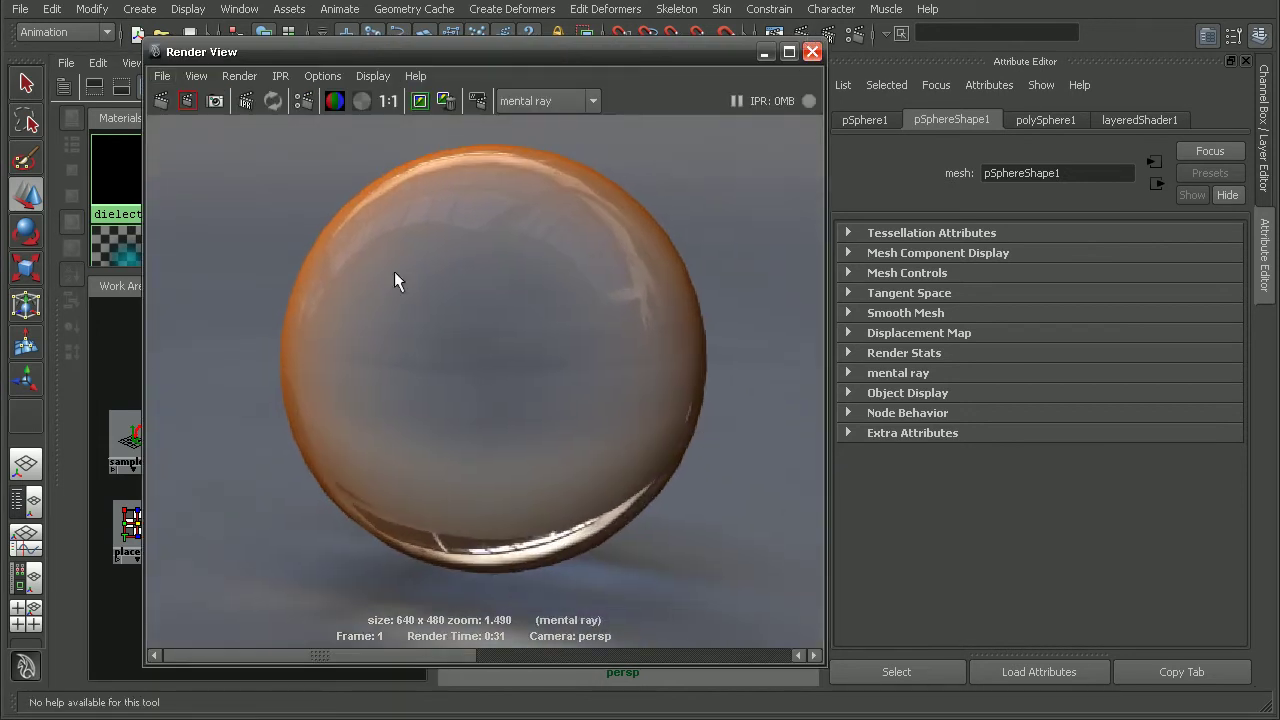
{"action": "left_click_drag", "start_coordinate": [371, 656], "coordinate": [624, 656]}
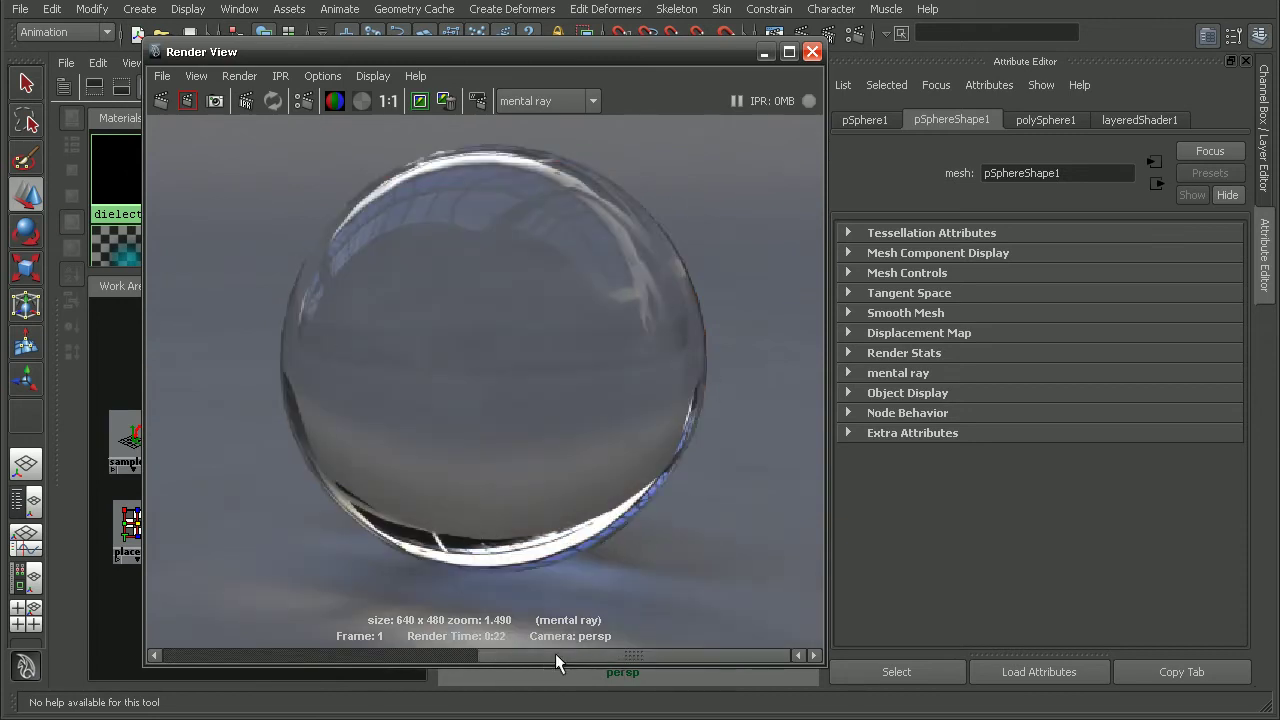
{"action": "left_click_drag", "start_coordinate": [555, 656], "coordinate": [296, 656]}
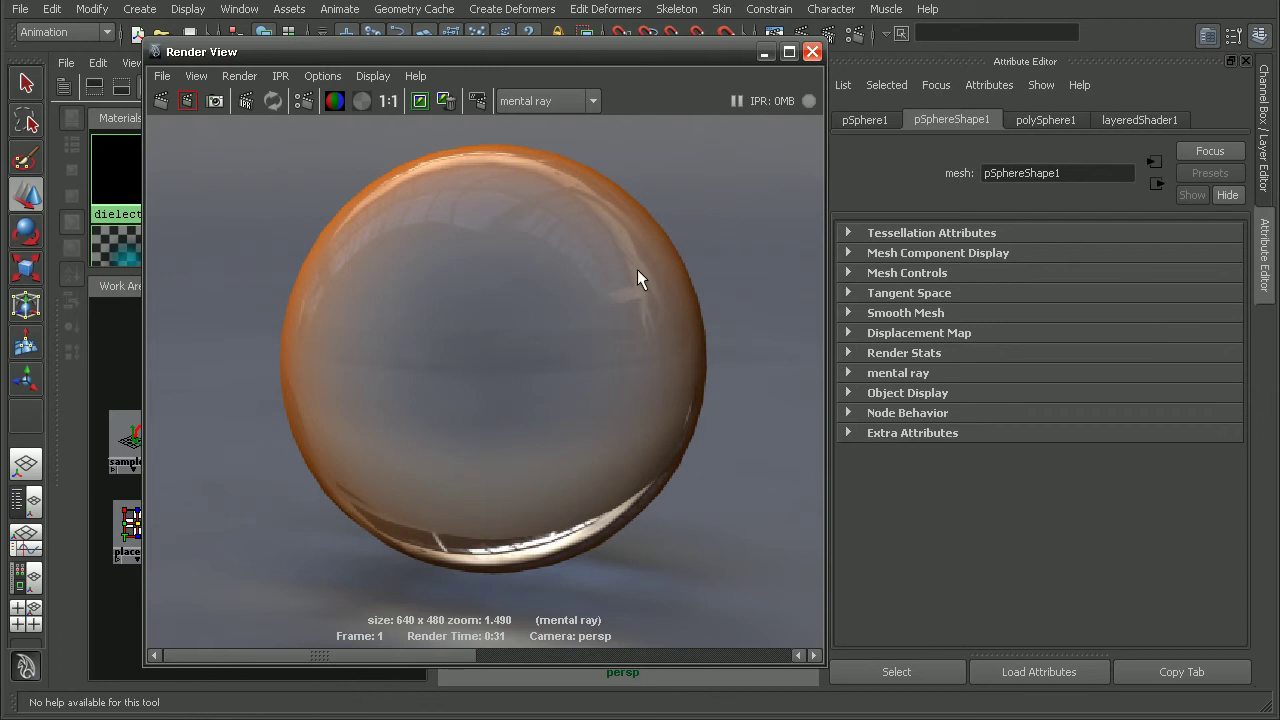
{"action": "left_click_drag", "start_coordinate": [598, 51], "coordinate": [805, 30]}
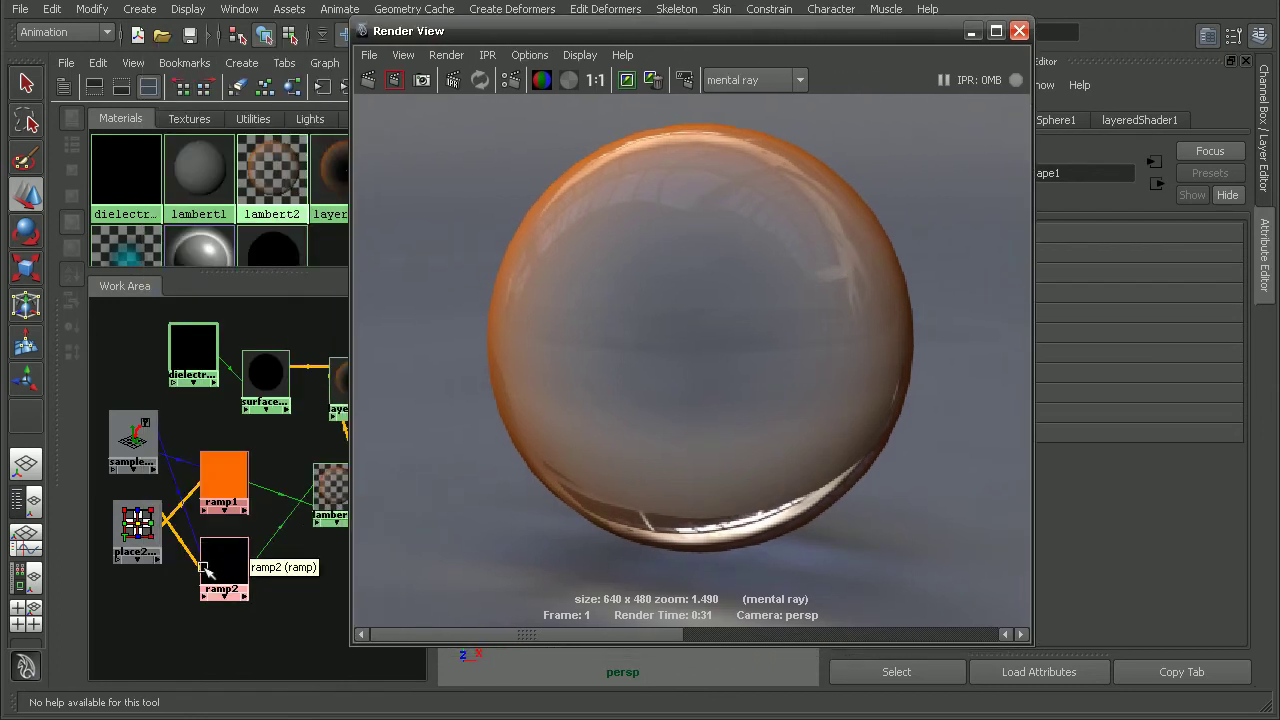